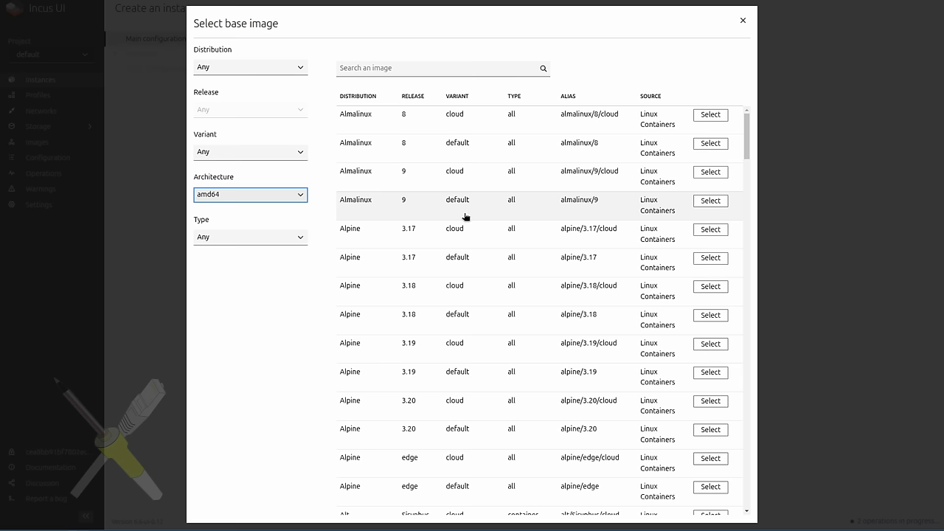
Choose the Archlinux current default image with the alias archlinux as the instance's base image.
scroll(455, 253, "down", 5)
scroll(455, 253, "down", 3)
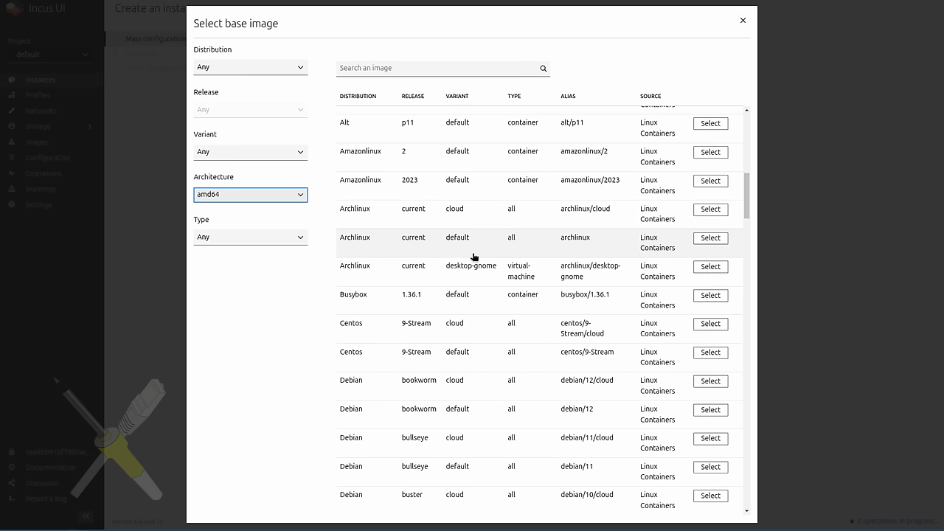
scroll(555, 223, "down", 3)
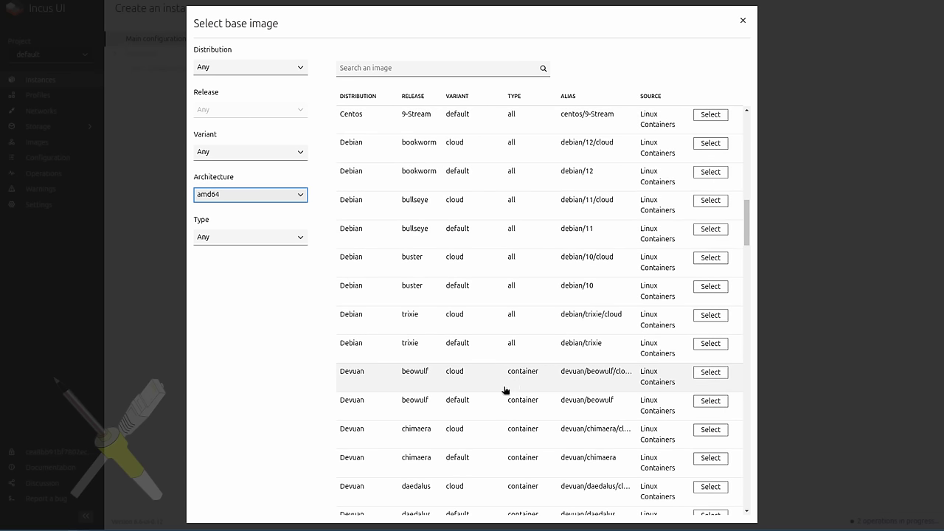
scroll(536, 144, "up", 4)
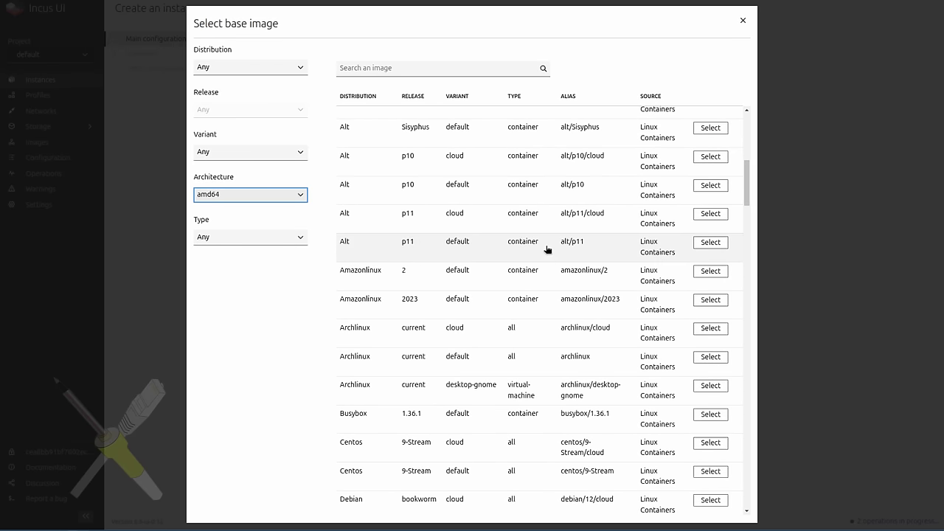
scroll(493, 287, "down", 15)
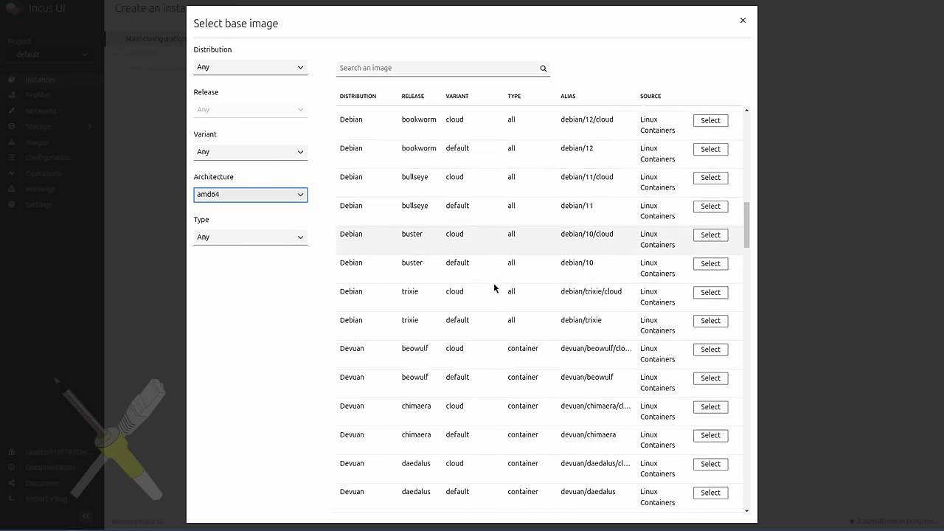
scroll(517, 268, "down", 15)
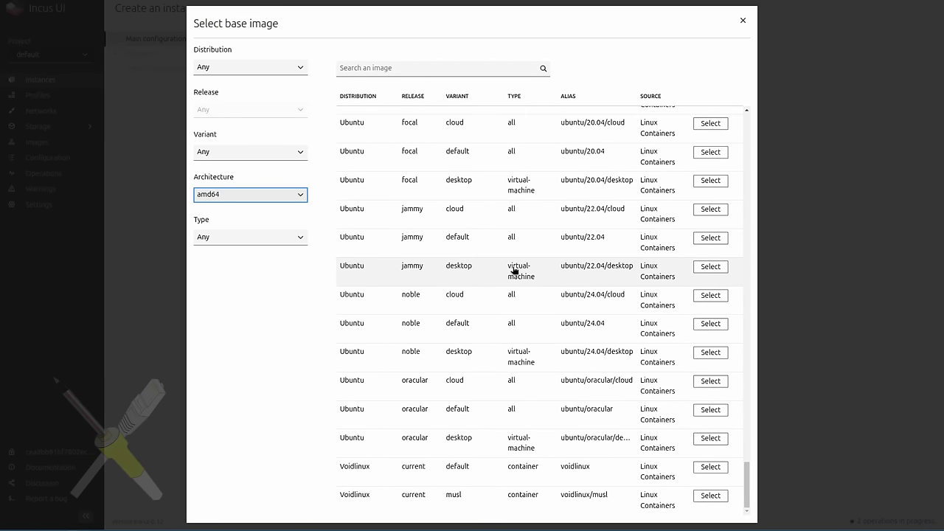
scroll(514, 270, "up", 20)
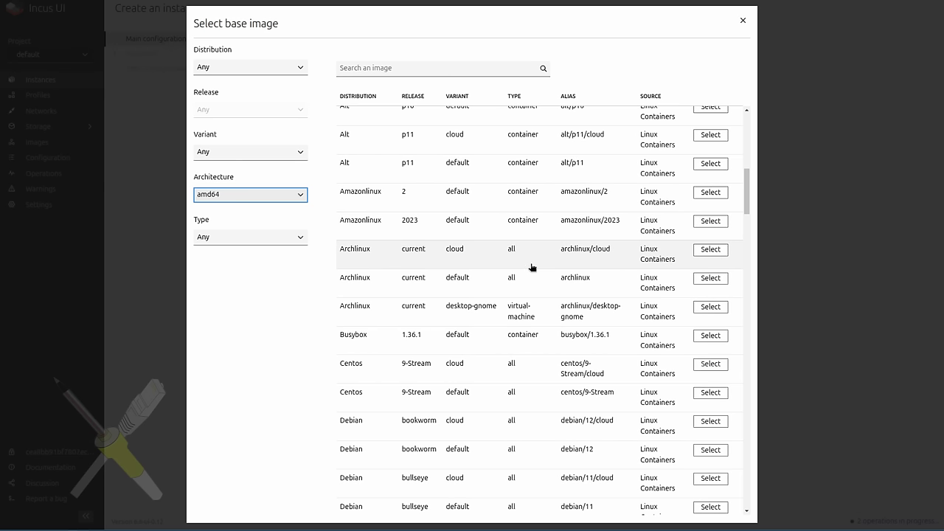
left_click(709, 278)
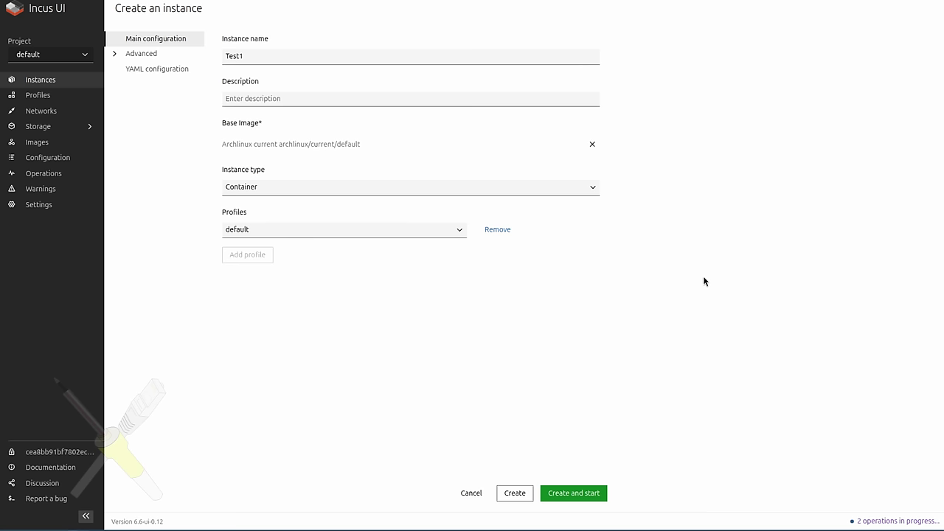
Review the available instance types and profiles, keeping Container and the default profile.
left_click(253, 194)
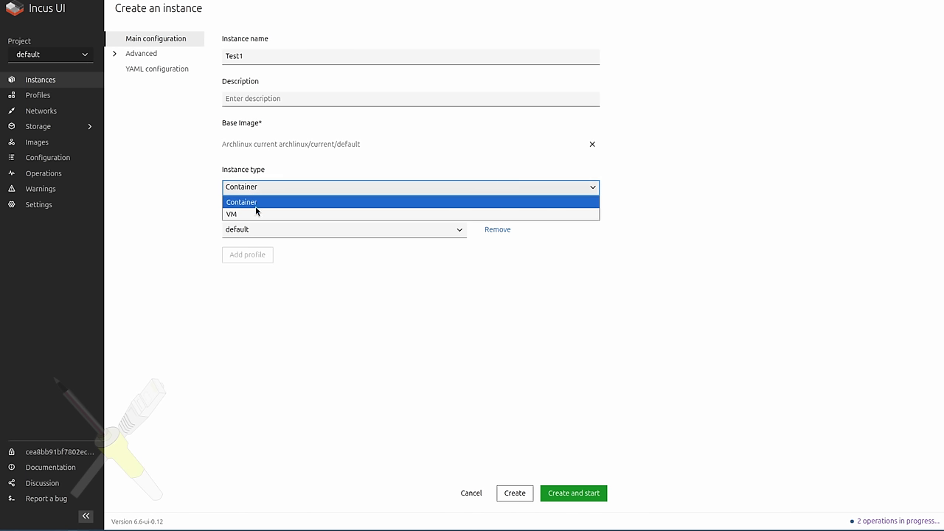
left_click(322, 279)
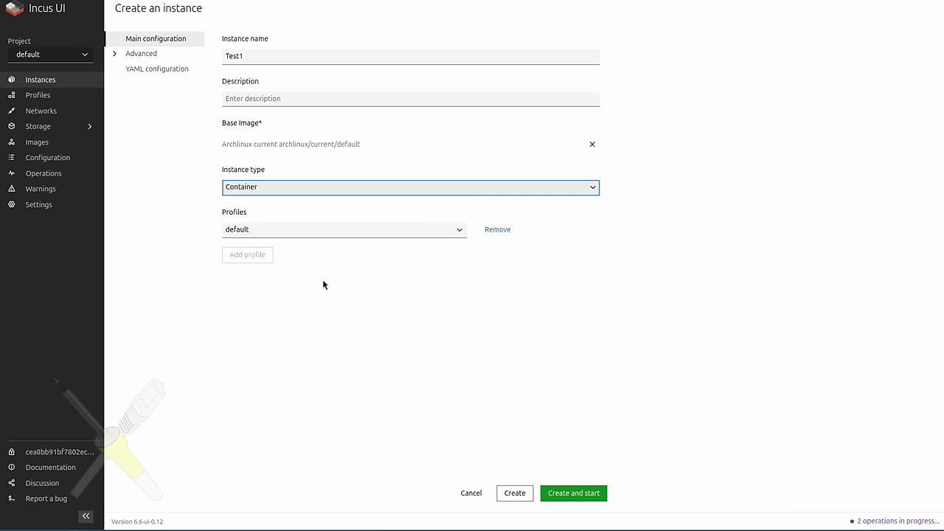
left_click(436, 235)
left_click(437, 234)
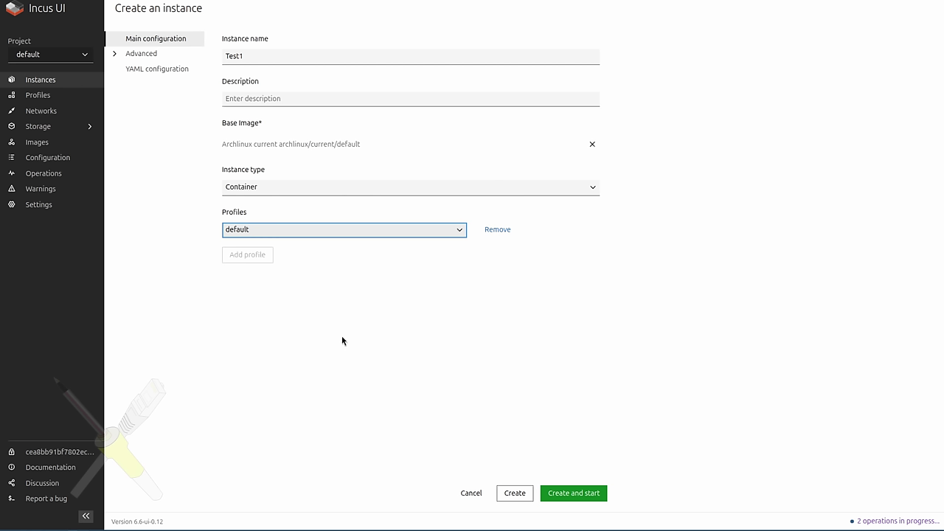
Override the inherited root storage in the advanced disk settings with a size of 10 GiB.
left_click(119, 54)
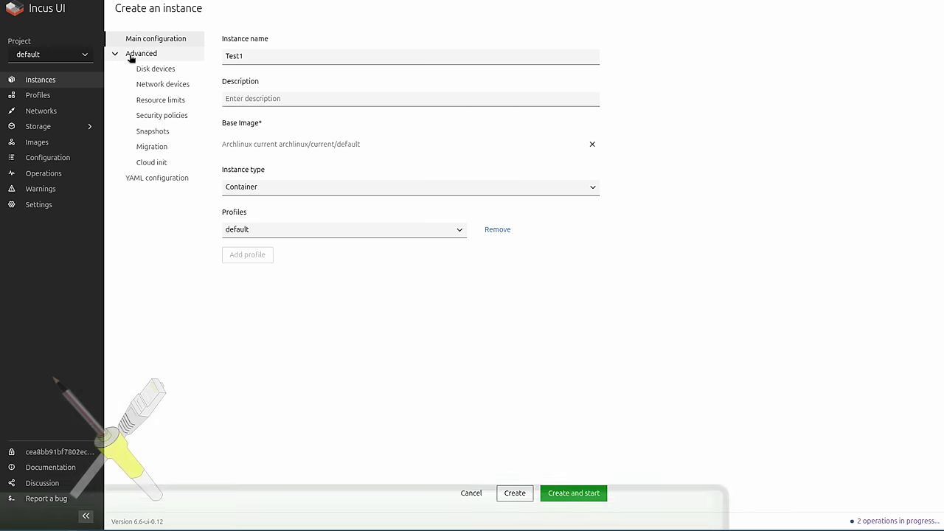
left_click(155, 74)
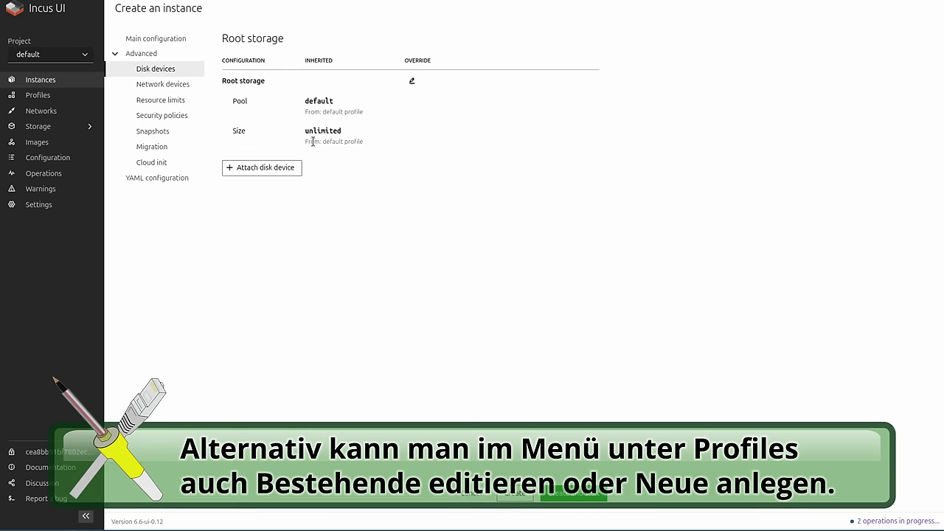
left_click(412, 82)
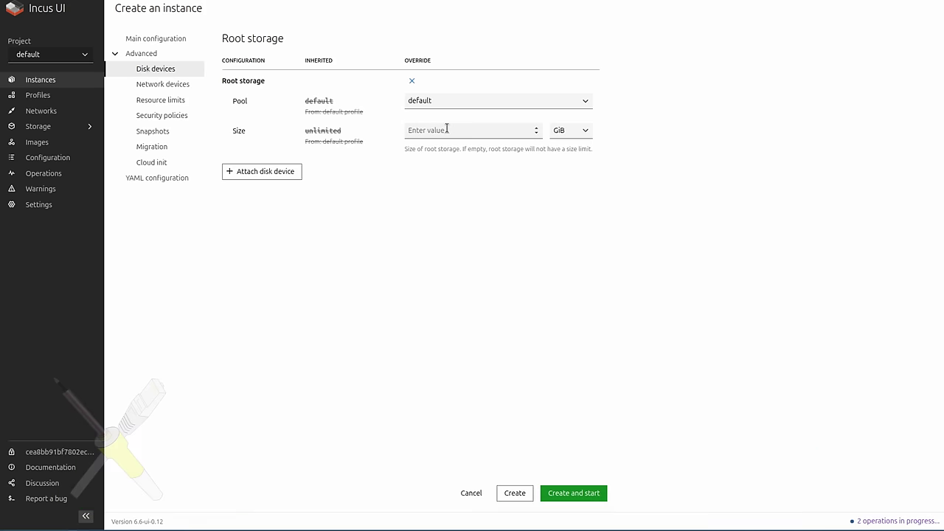
left_click(453, 130)
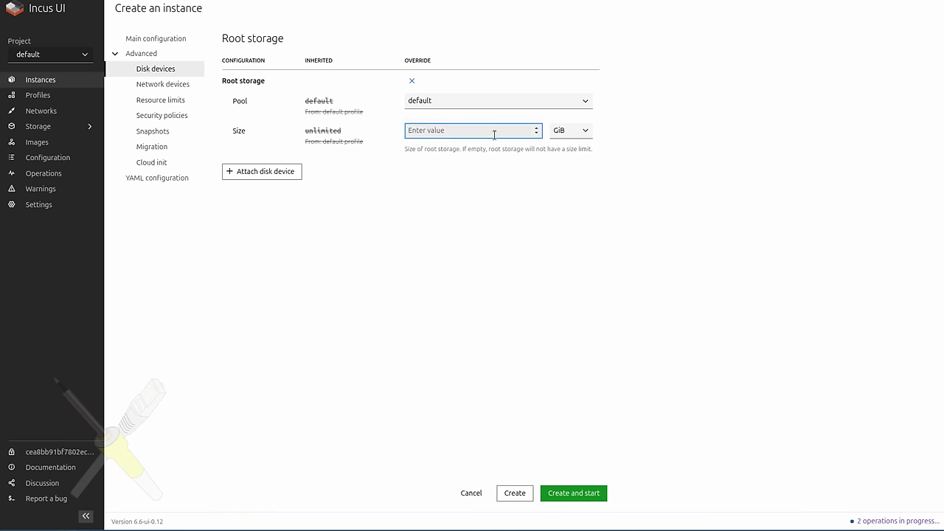
type("10")
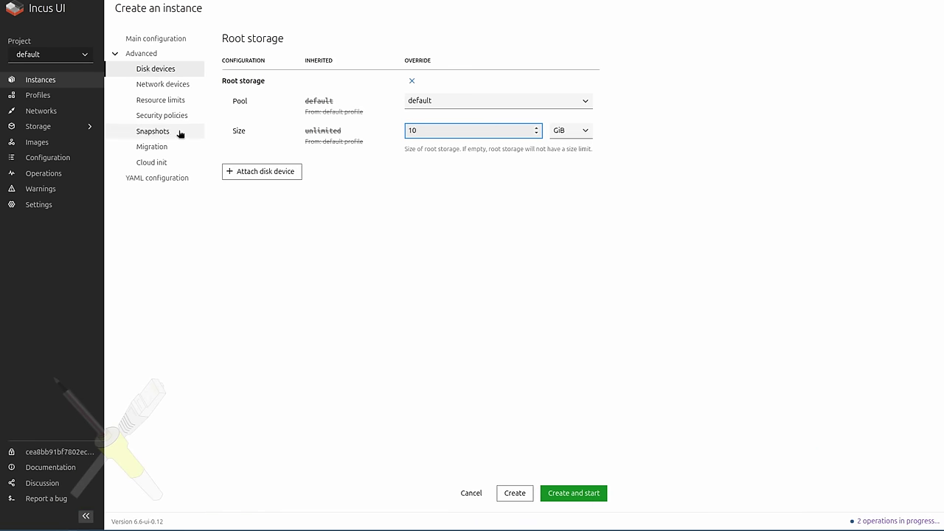
Override the memory limit in the resource limits with an absolute value of 2 GiB.
left_click(164, 84)
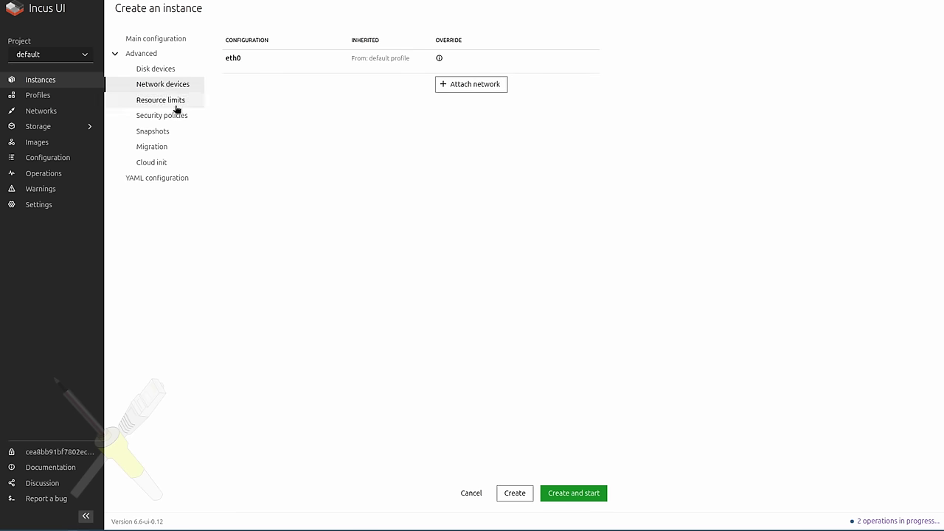
left_click(181, 100)
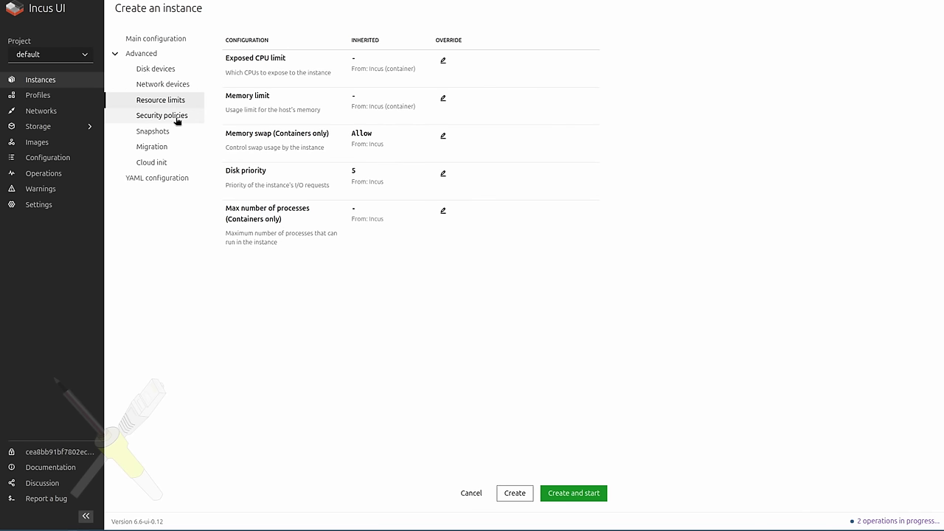
left_click(443, 99)
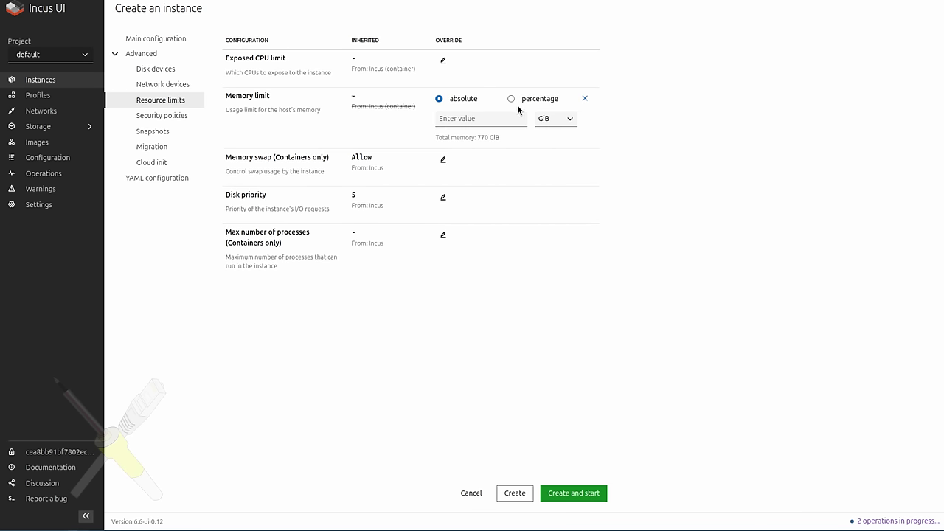
left_click(504, 120)
type("2")
Check the YAML representation of the Test1 instance, and create and start it.
left_click(157, 178)
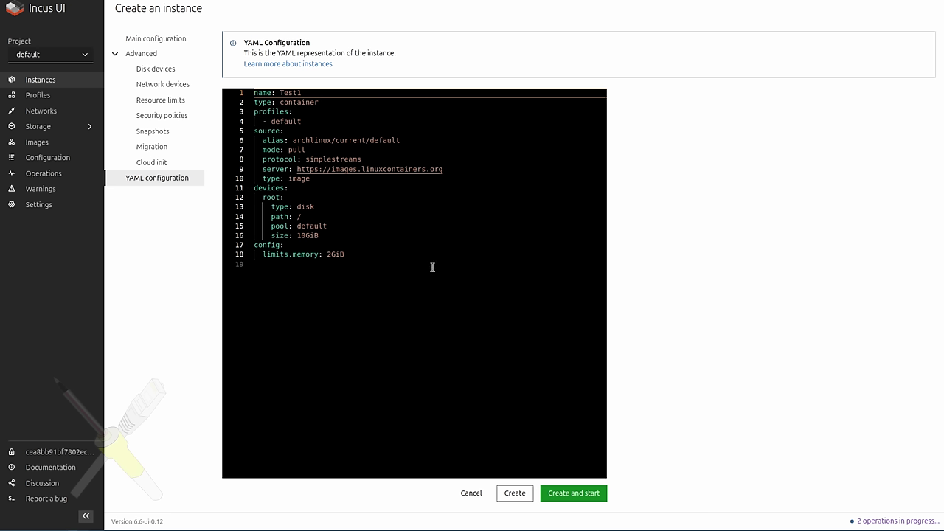
left_click(575, 496)
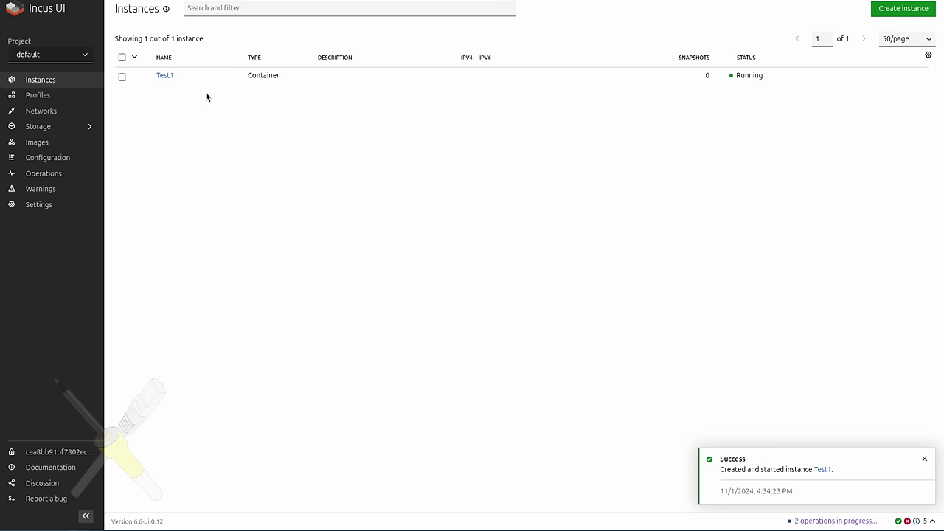
Open the overview of the Test1 instance and examine its base image, type, IP addresses and memory usage.
left_click(164, 76)
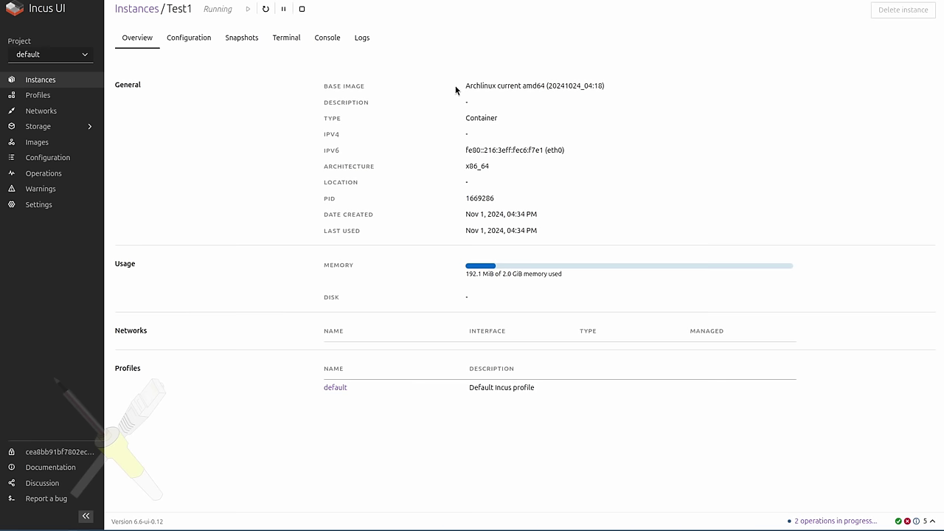
left_click_drag(464, 82, 598, 123)
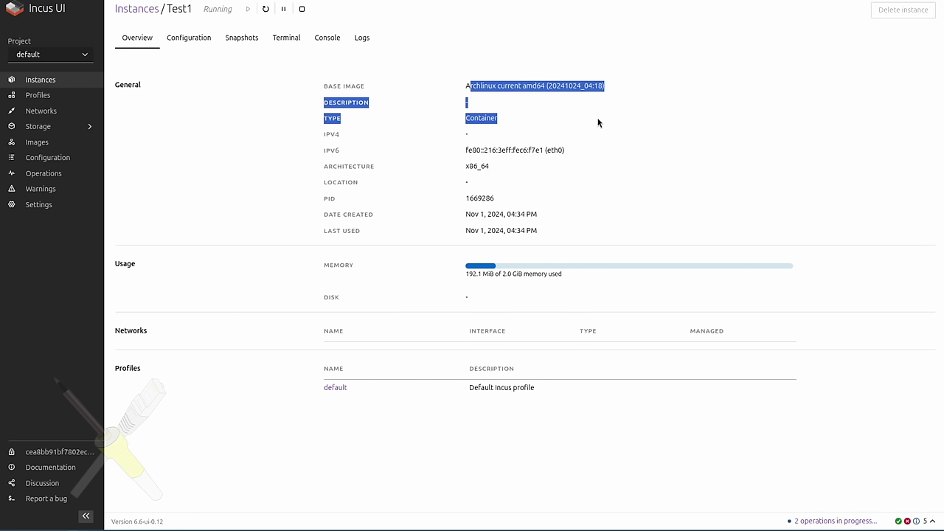
double_click(481, 119)
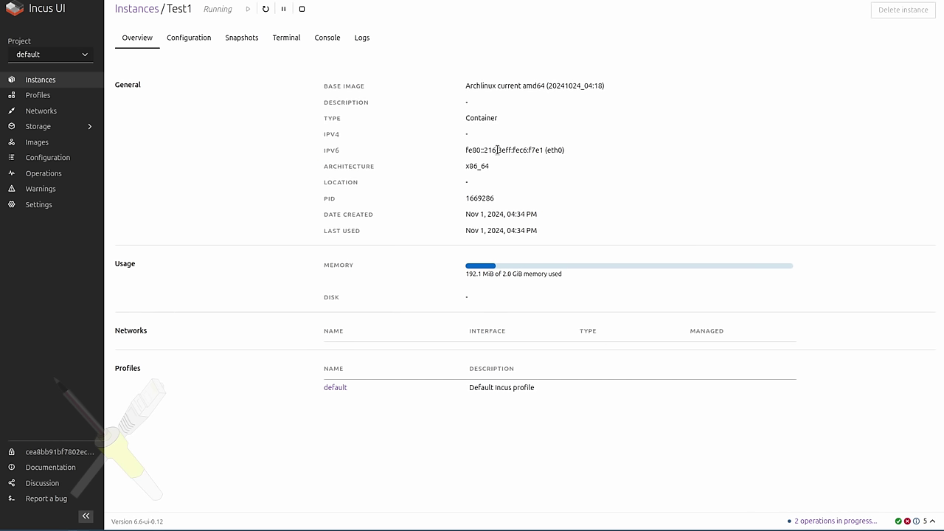
triple_click(498, 150)
double_click(479, 128)
left_click(408, 230)
left_click_drag(465, 281, 569, 272)
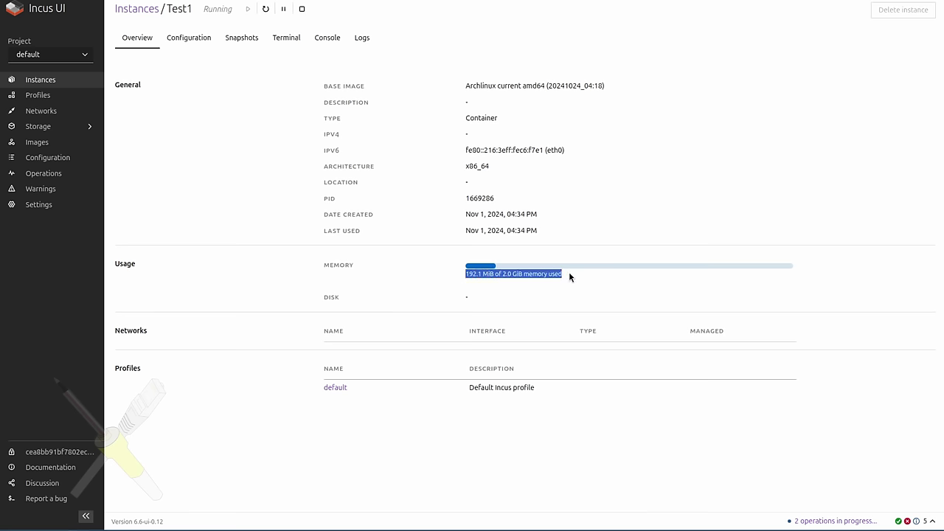
left_click(571, 272)
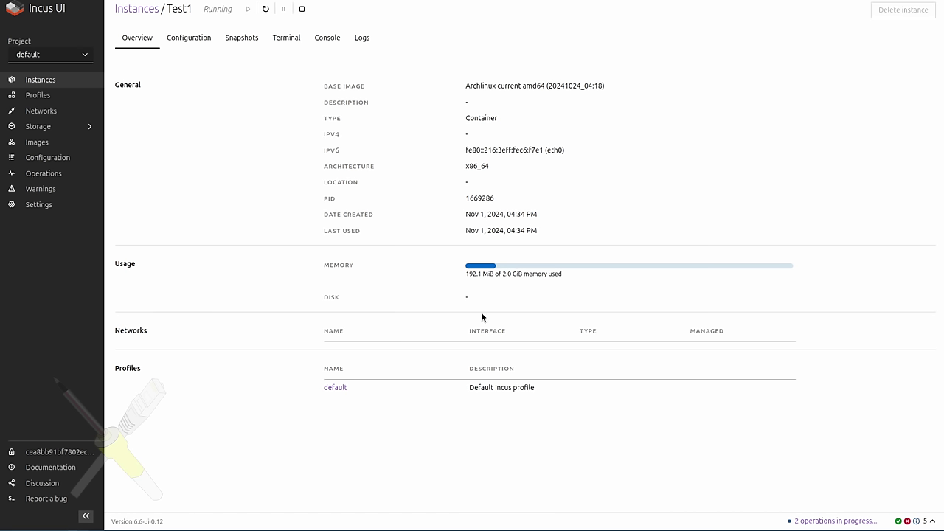
Inspect Test1's disk device configuration, its snapshots and the contents of the lxc.log file.
left_click(193, 39)
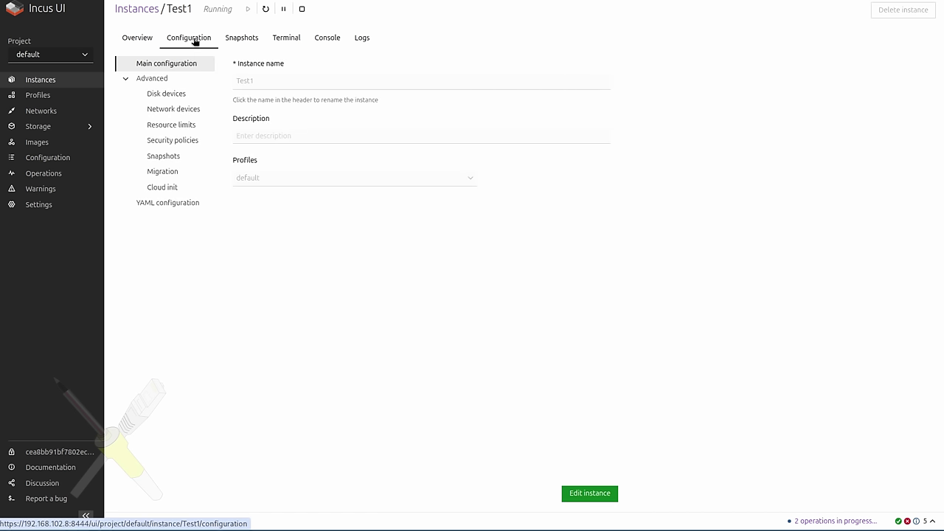
left_click(171, 101)
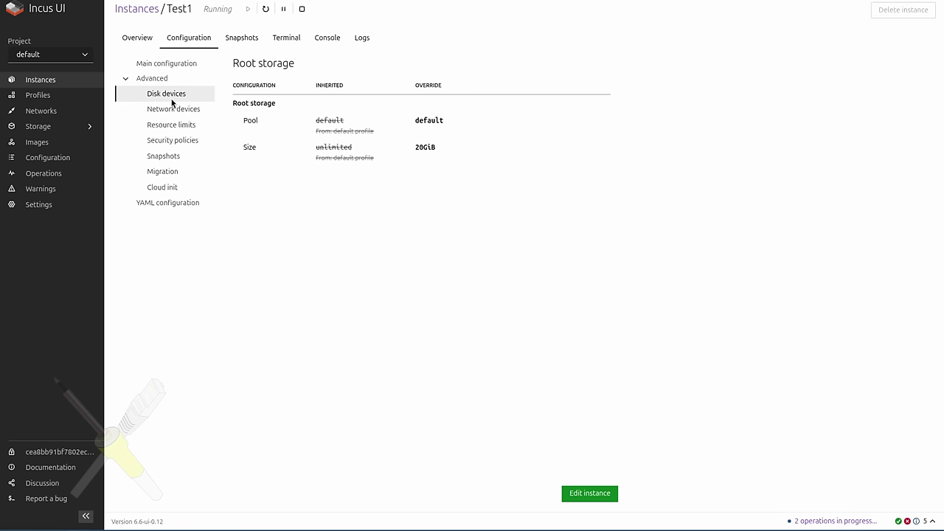
left_click(254, 36)
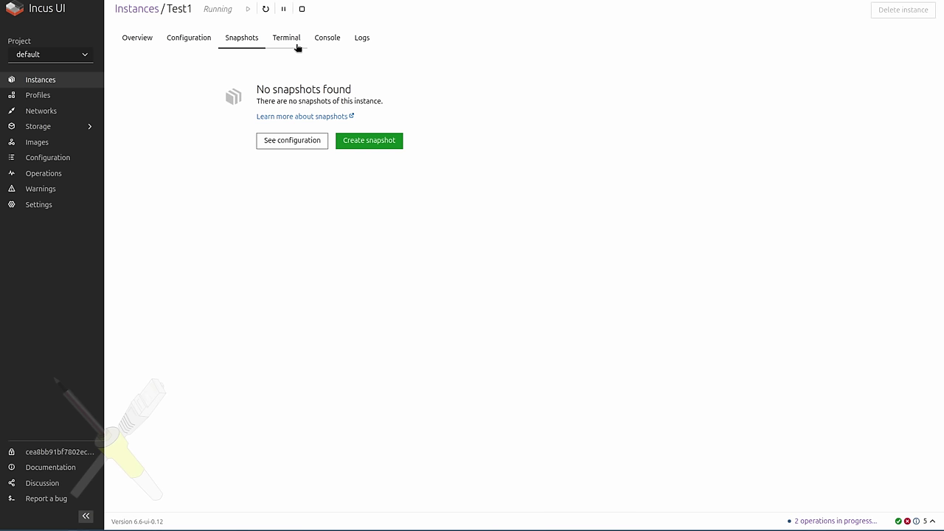
left_click(360, 41)
left_click(159, 73)
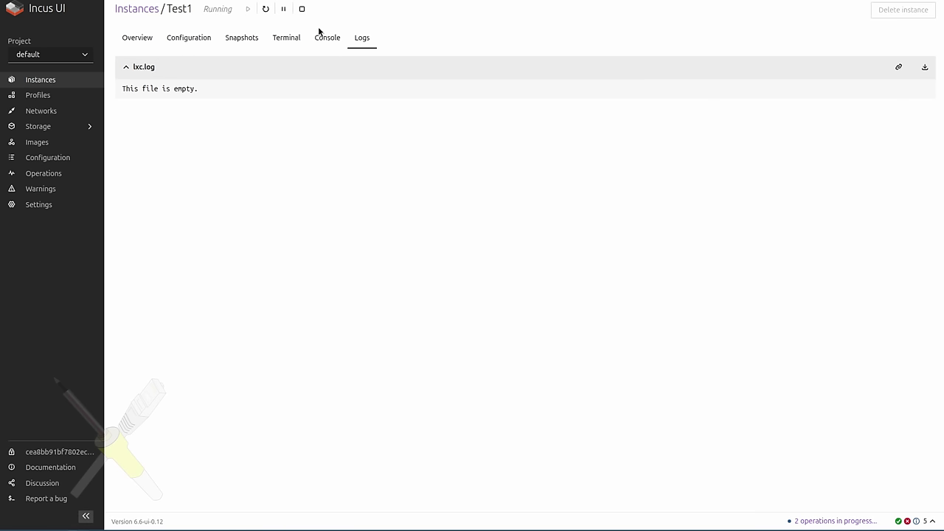
Run free in Test1's terminal to check its memory, and bring up the login prompt in its console.
left_click(297, 42)
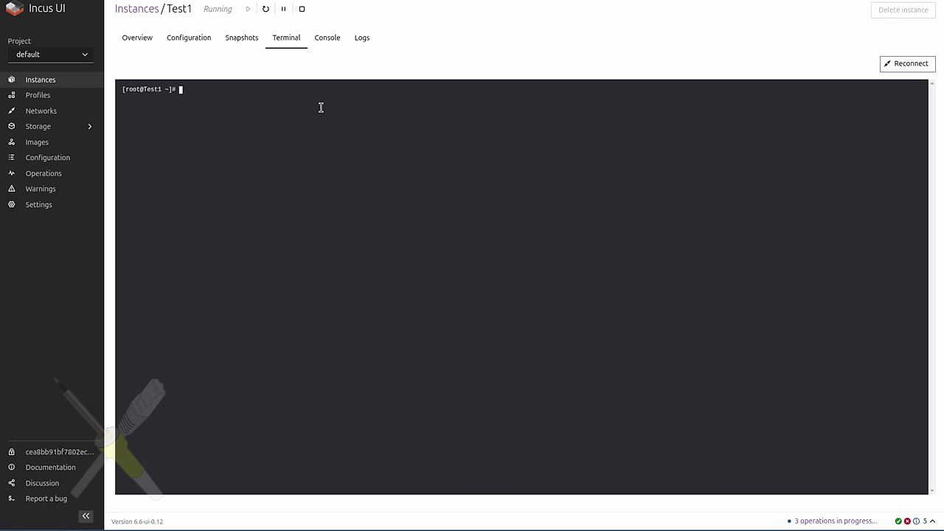
type("free")
key("Return")
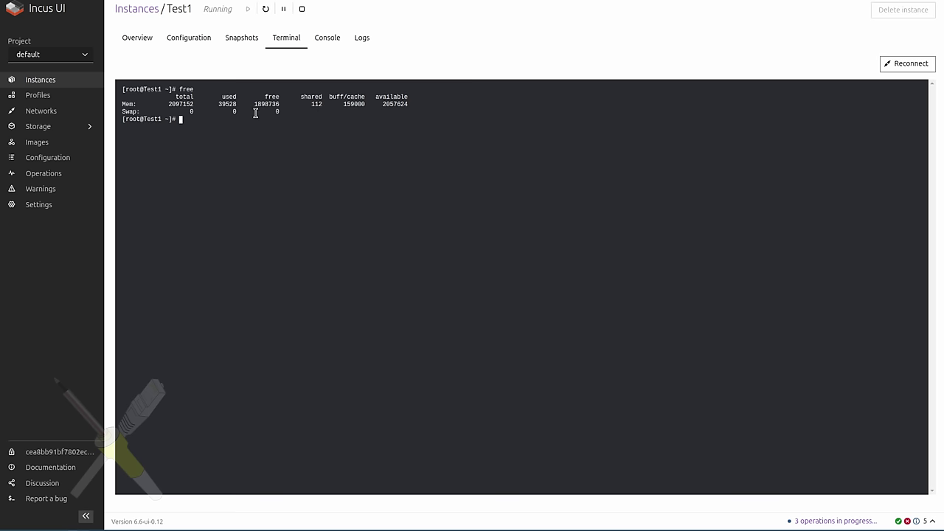
left_click(328, 42)
key("Return")
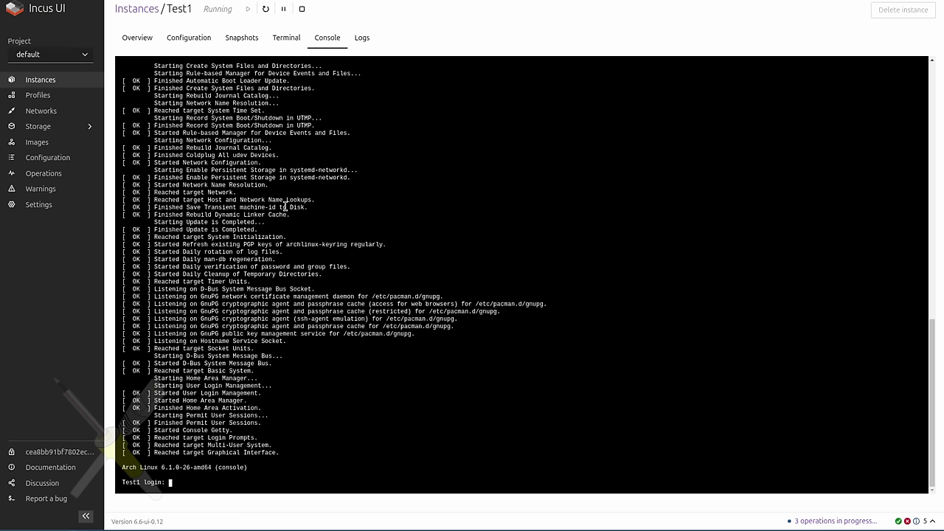
Set a new root password with the passwd command in Test1's terminal and return to the instance's console.
left_click(287, 38)
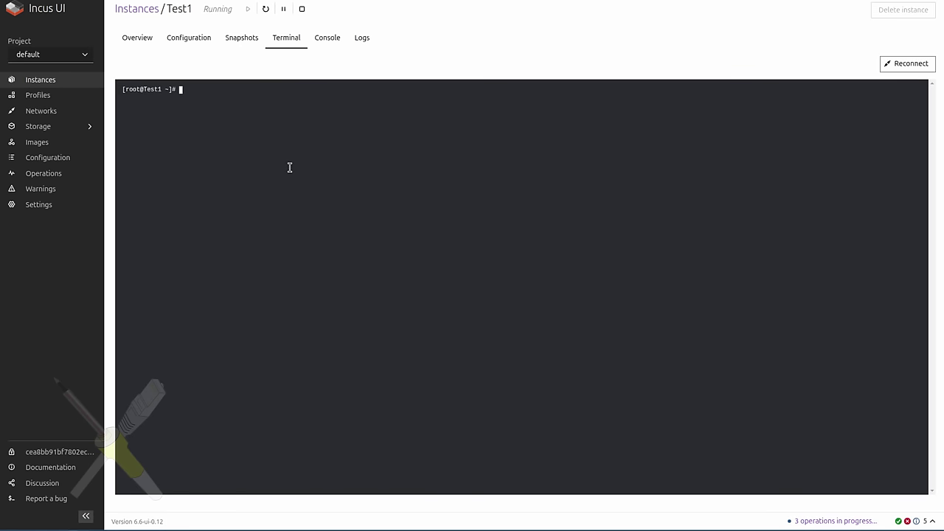
type("pass")
type("wd")
key("Return")
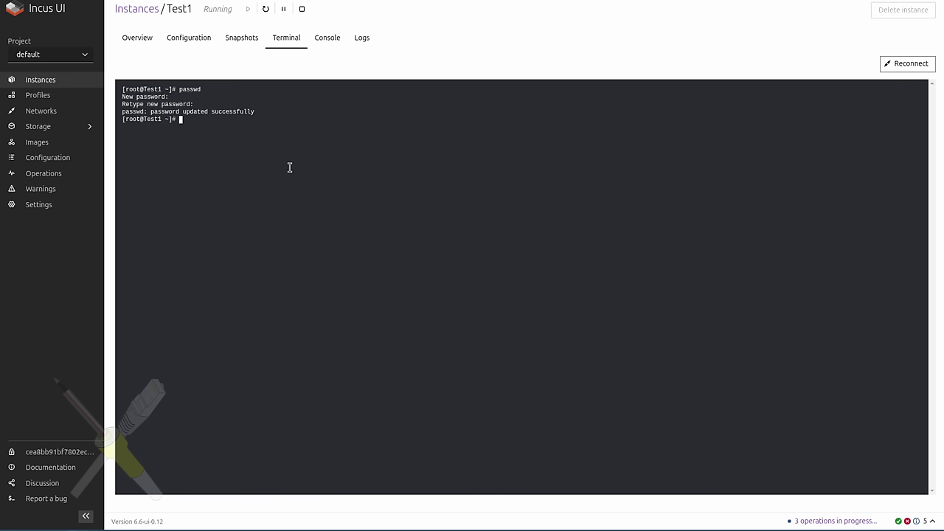
left_click(328, 38)
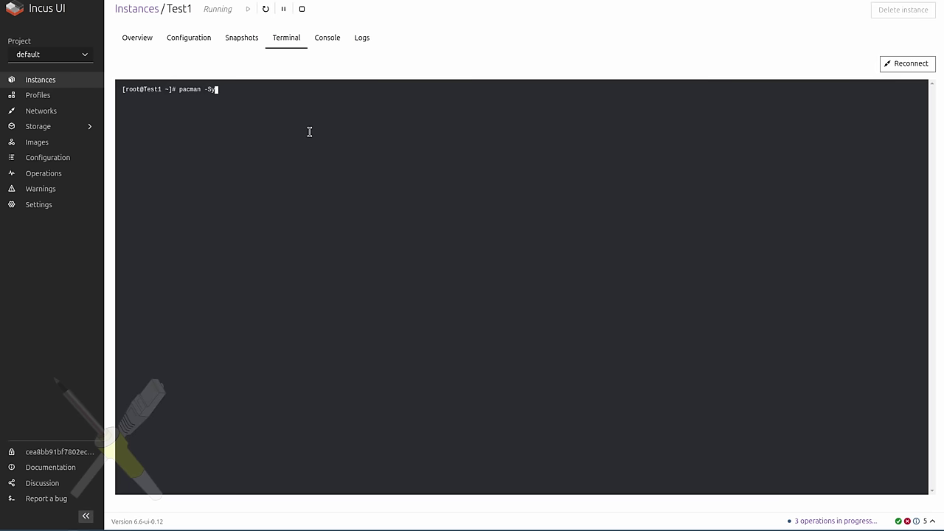
Synchronize Test1's package databases with pacman -Sy and start a full system upgrade with pacman -Su, accepting the installation.
key("Return")
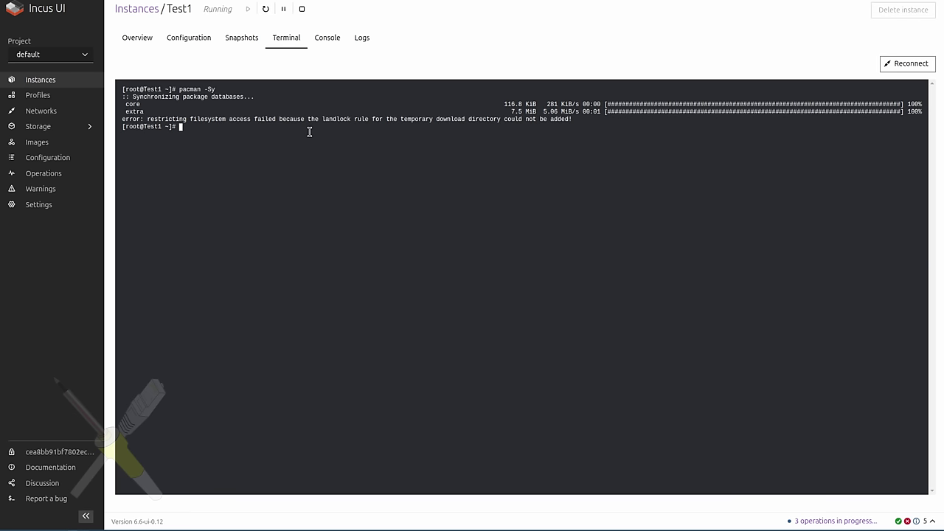
type("pacman -Su")
key("Return")
key("Return")
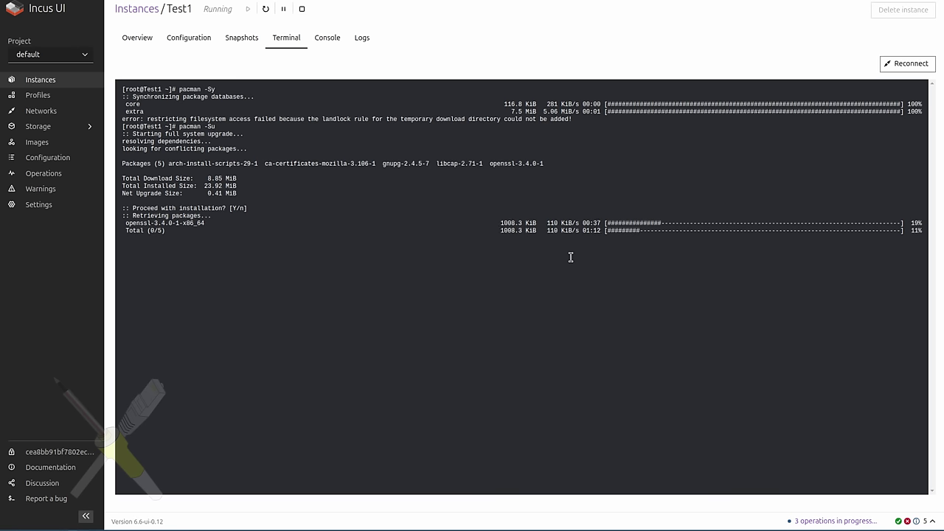
key("ctrl+c")
key("ctrl+c")
key("ctrl+c")
type("vim")
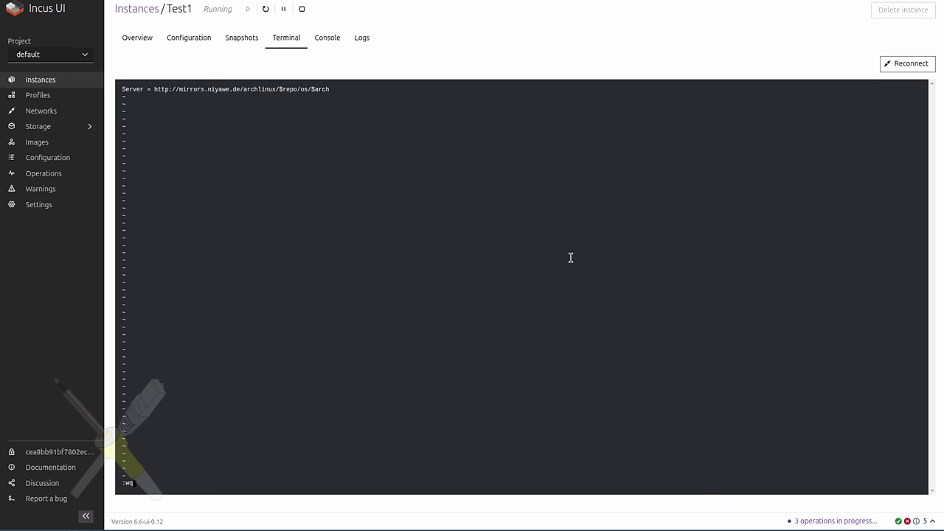
key("Return")
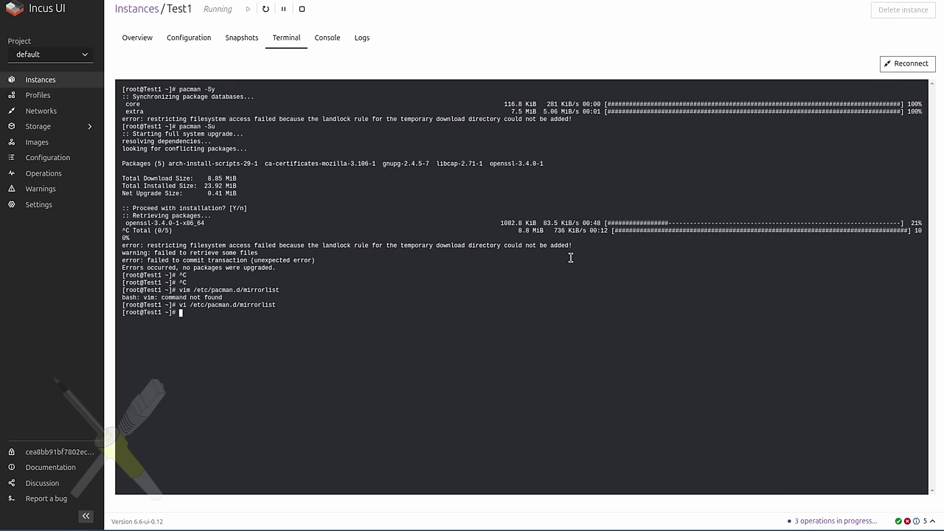
Run the full system upgrade again with pacman -Su, accept the installation and clear the terminal.
key("Up")
key("Up")
key("Up")
key("Return")
key("Return")
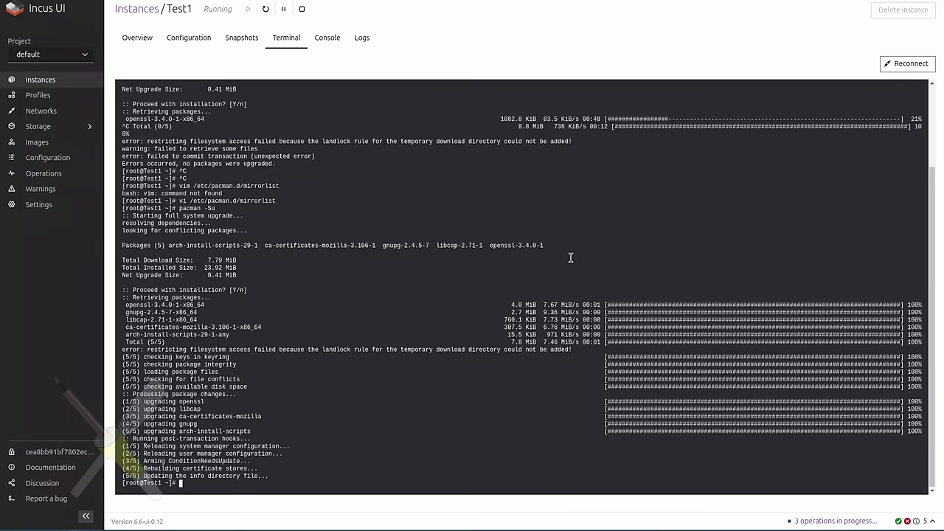
key("ctrl+l")
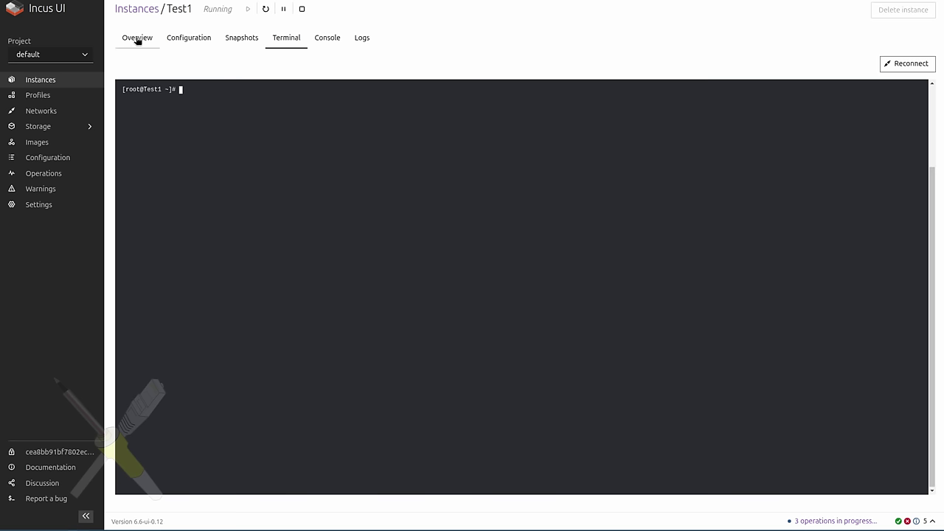
List the PCI devices with lspci and check the kernel version with uname -a in Test1's terminal.
type("lspci")
key("Return")
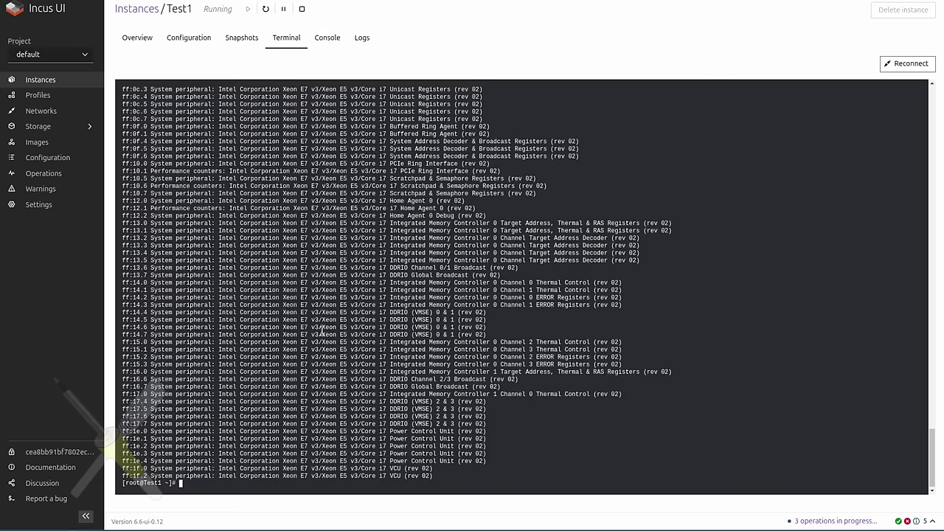
type("uname -a")
key("Return")
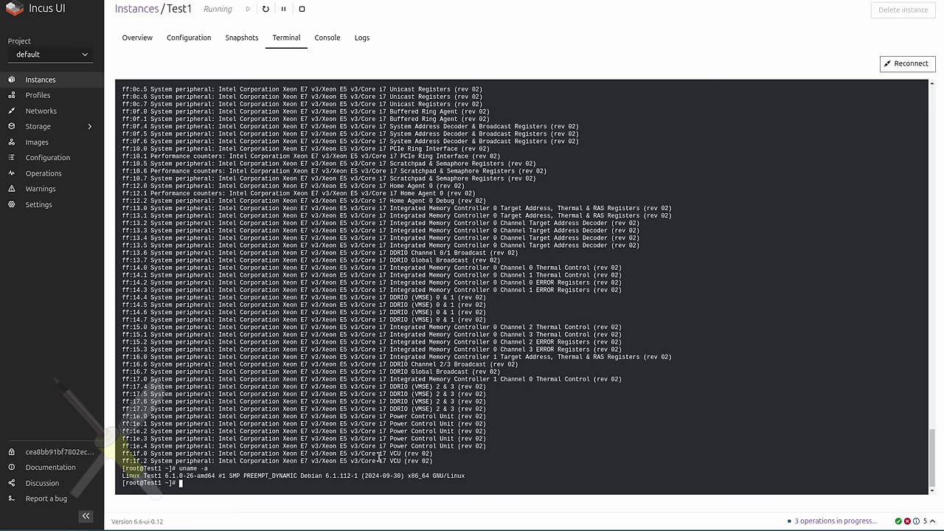
Begin a new instance named Test2 and choose the Ubuntu noble image ubuntu/noble/desktop as its base.
key("alt+Left")
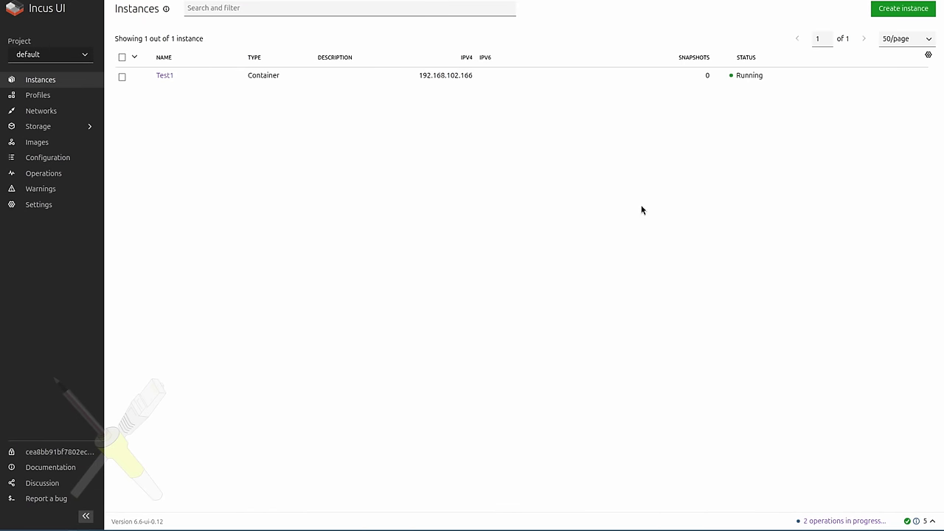
left_click(902, 9)
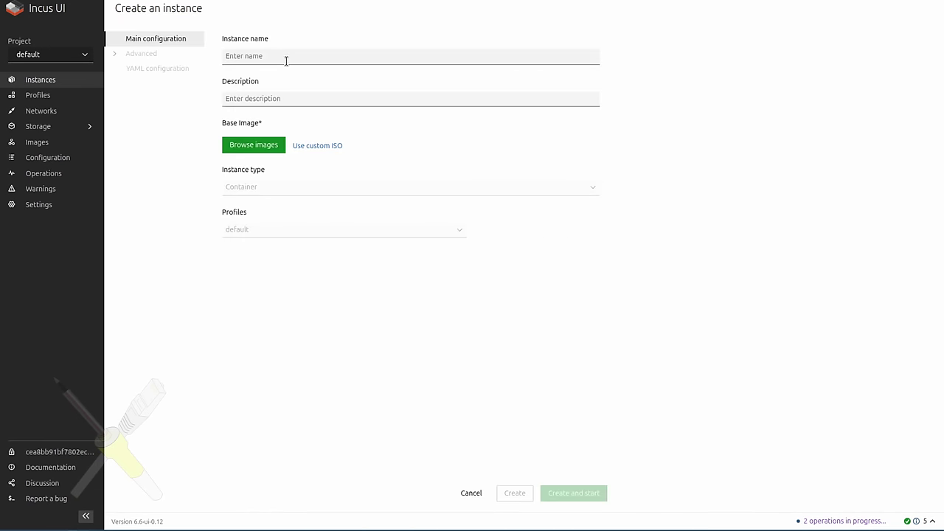
left_click(253, 144)
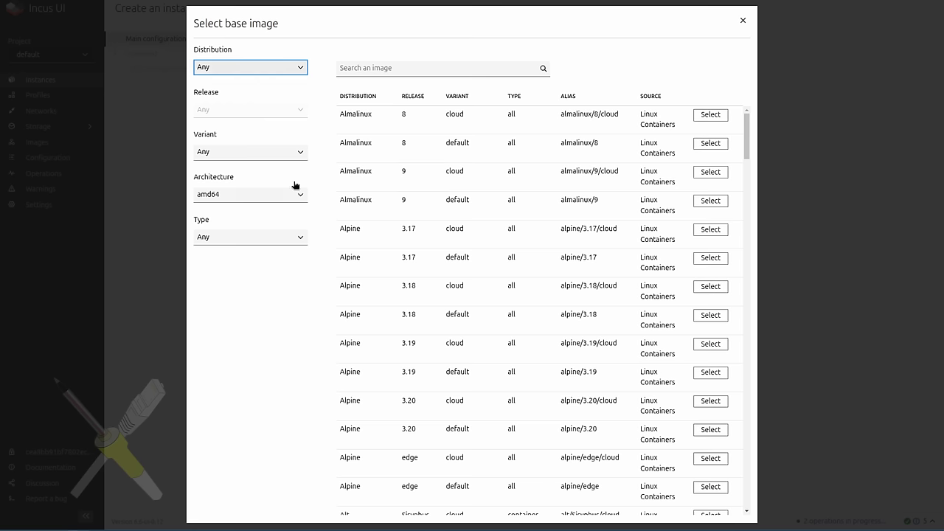
left_click(229, 156)
left_click(231, 203)
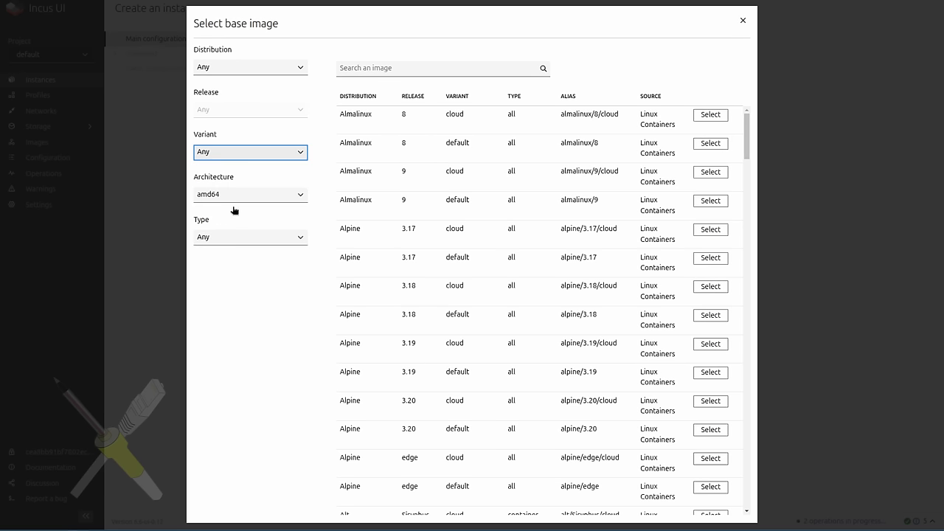
left_click(712, 173)
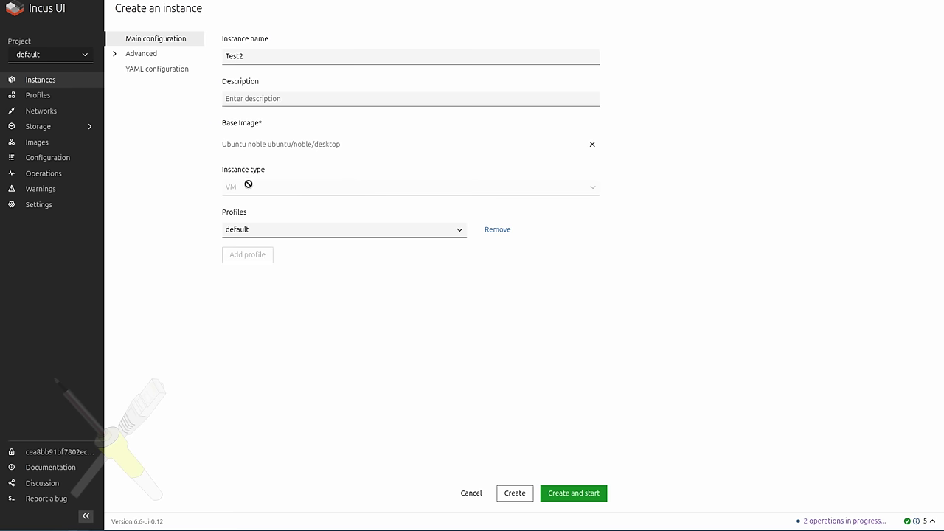
Attach the Test2HDD volume from the default pool, and limit Test2 to 4 CPU cores and 16 GiB of memory.
left_click(137, 56)
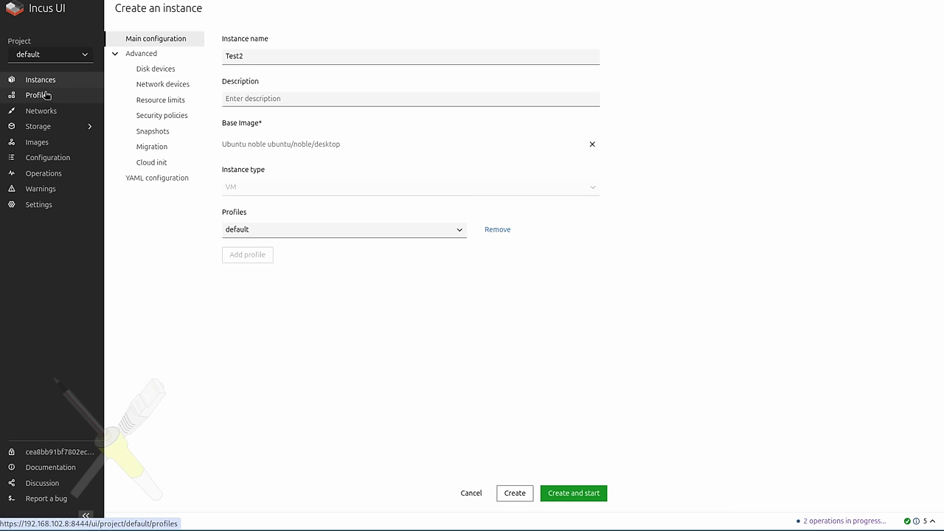
left_click(156, 69)
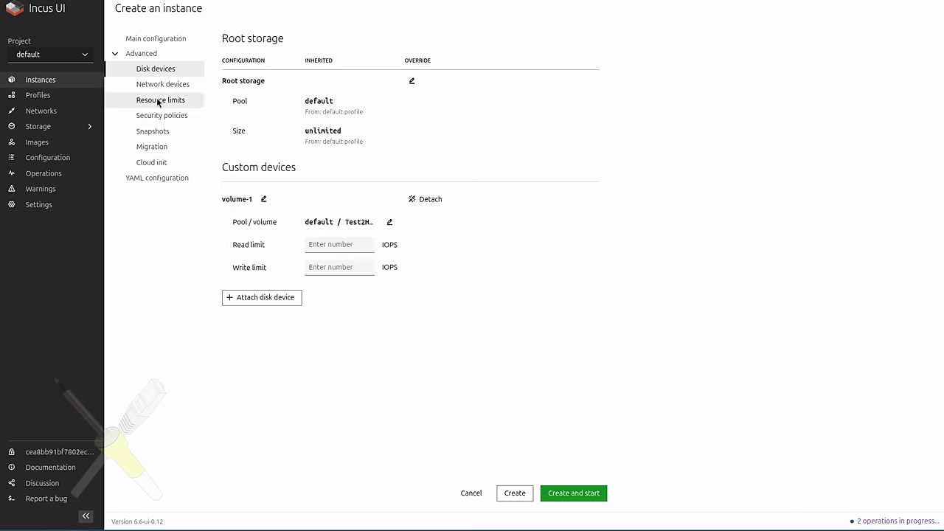
left_click(158, 101)
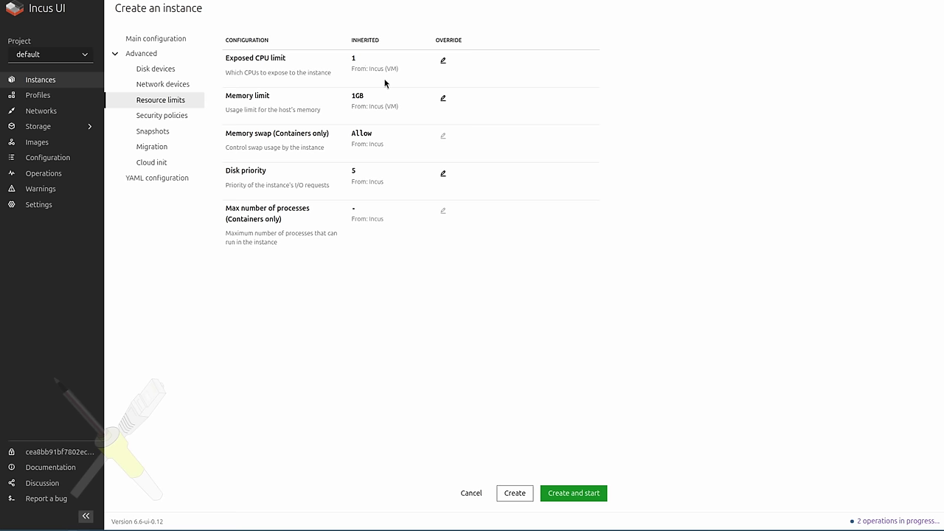
left_click(444, 61)
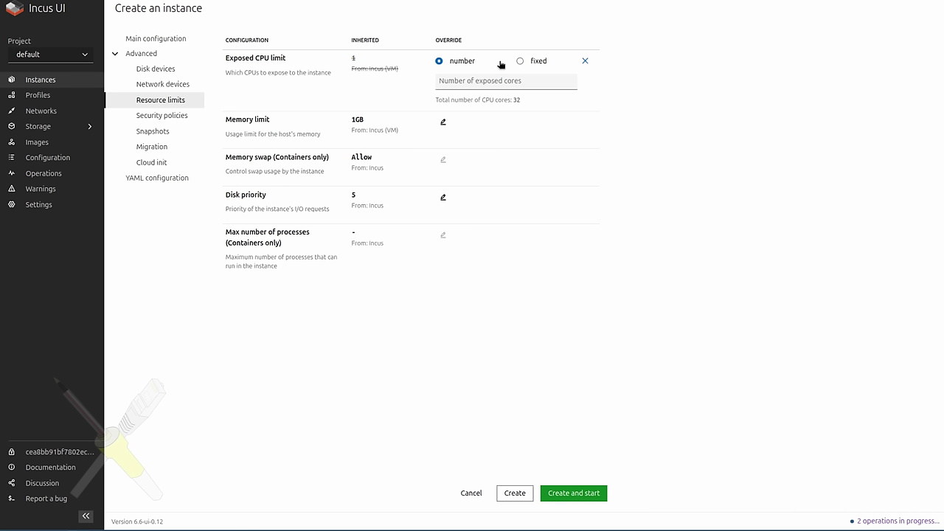
left_click(481, 79)
type("4")
left_click(444, 121)
type("16")
left_click(447, 305)
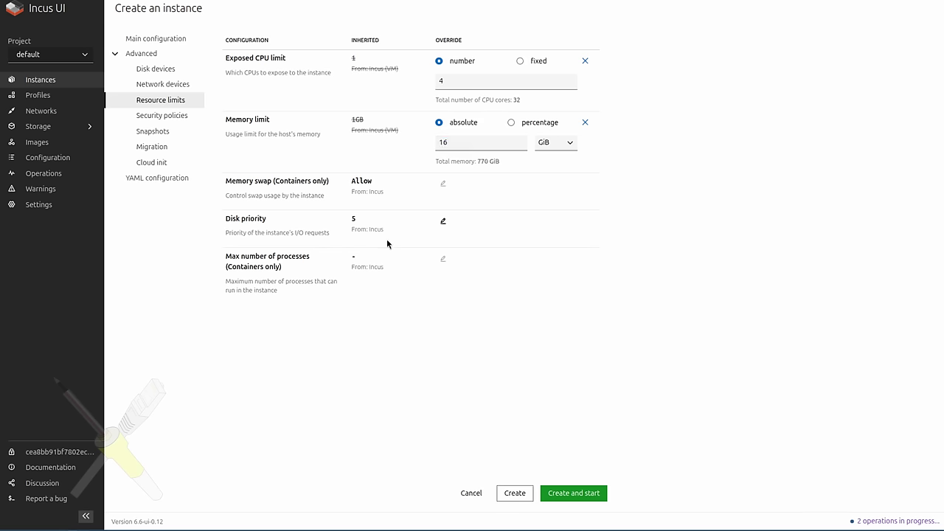
Create and start the Test2 virtual machine after reviewing its YAML configuration, and open its graphical console.
left_click(169, 178)
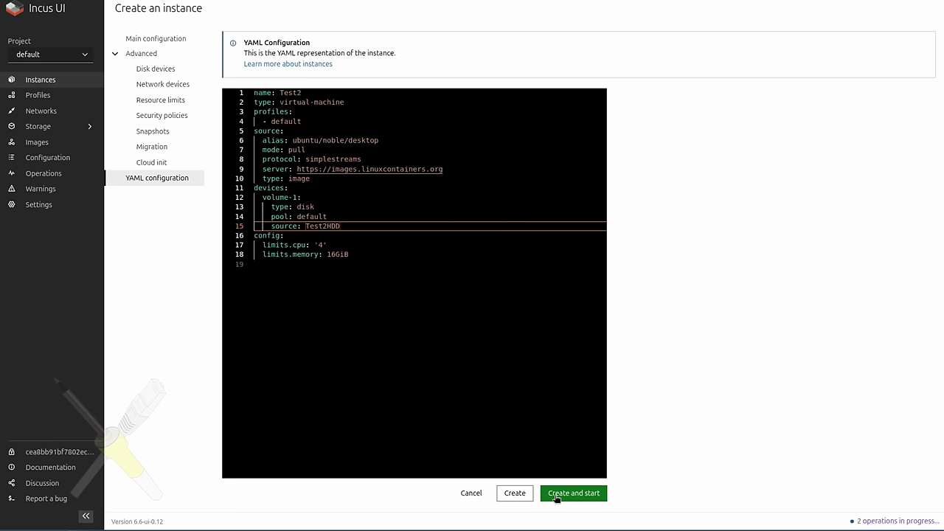
left_click(556, 495)
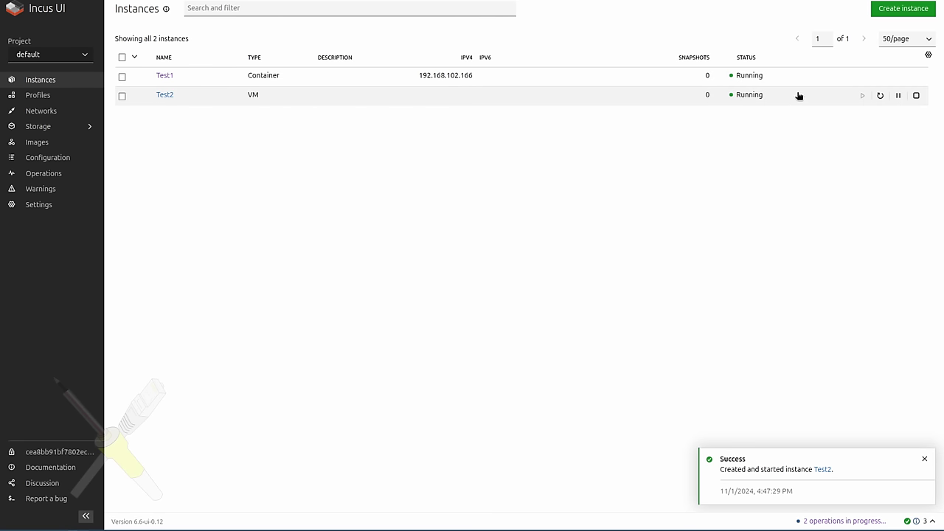
left_click(164, 95)
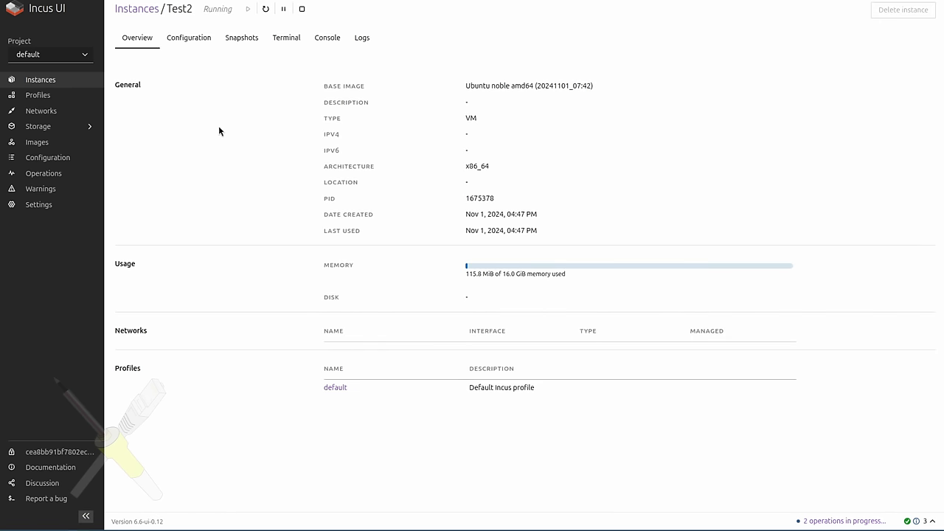
left_click(331, 37)
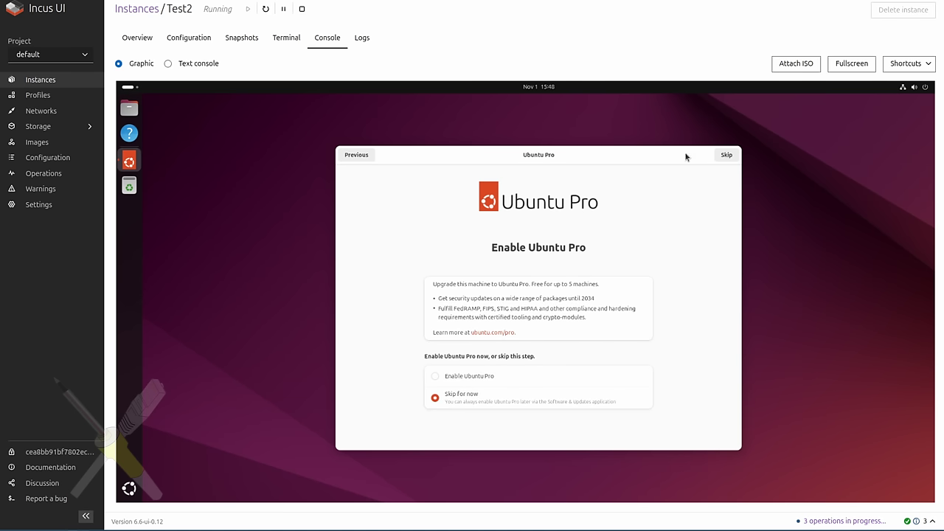
Finish Ubuntu's initial setup in Test2, skipping Ubuntu Pro and declining to share system data.
left_click(722, 157)
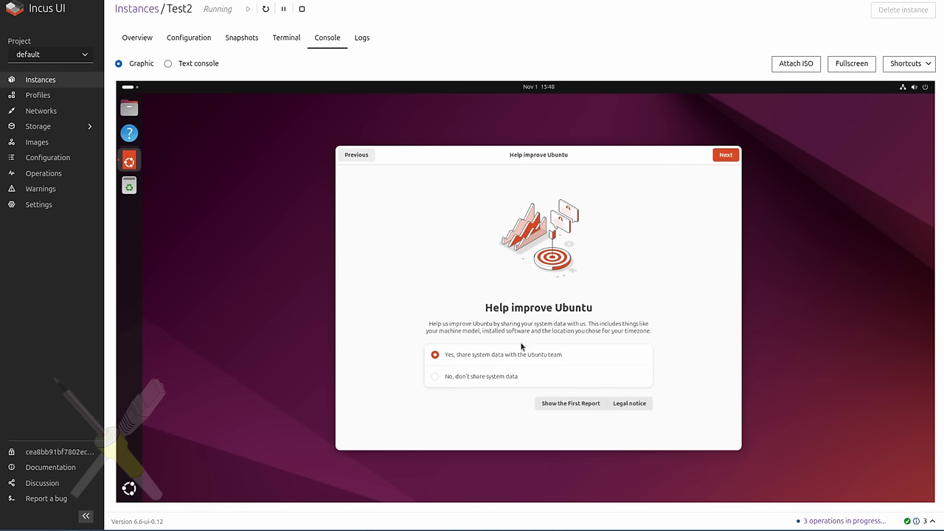
left_click(476, 377)
left_click(726, 156)
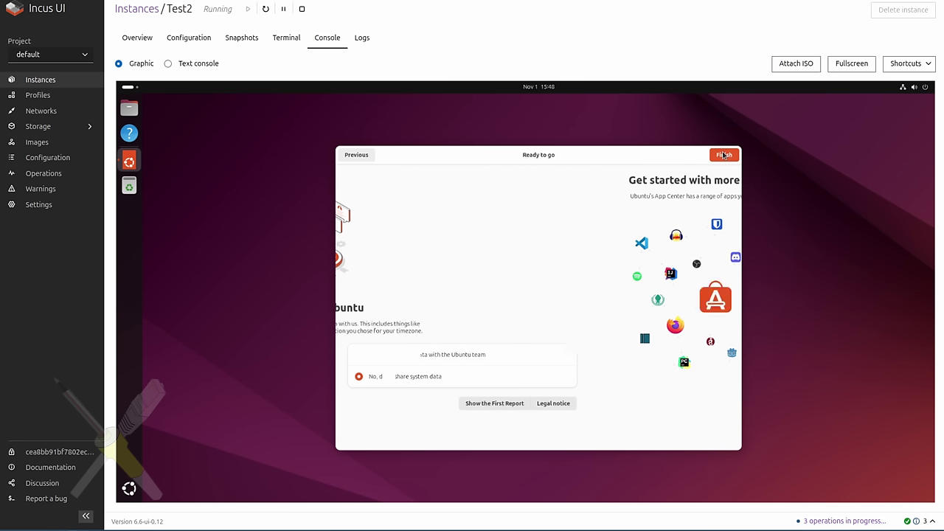
left_click(729, 156)
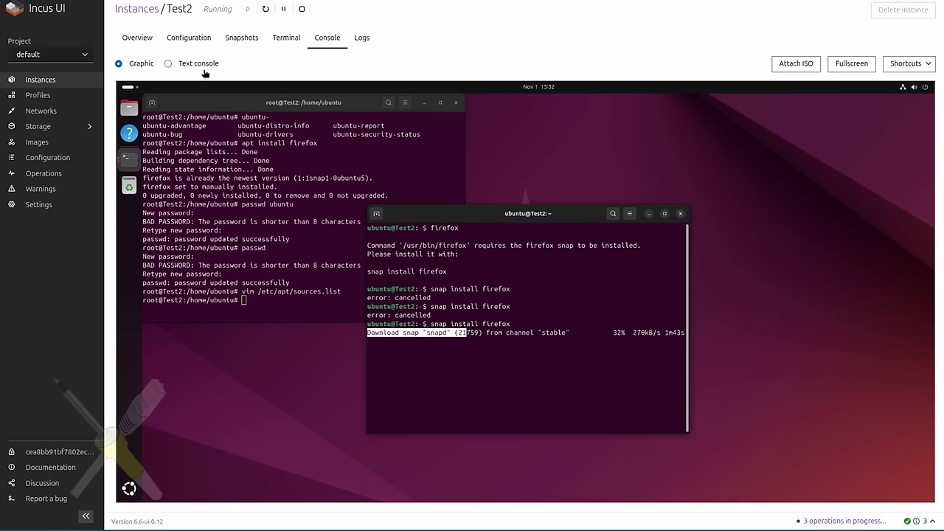
Shift the terminal window with the Firefox snap installation, and check Test2's overview for IP addresses, memory and disk usage.
left_click_drag(442, 219, 549, 223)
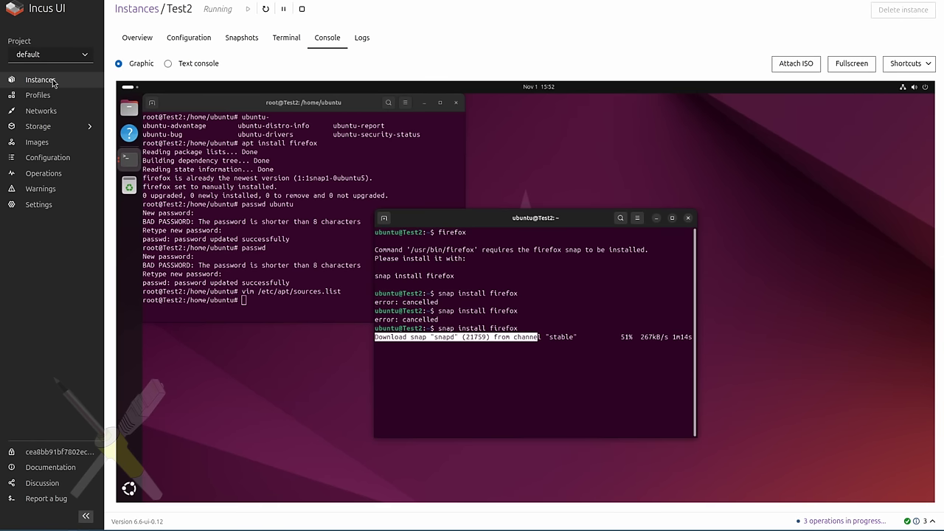
left_click(136, 38)
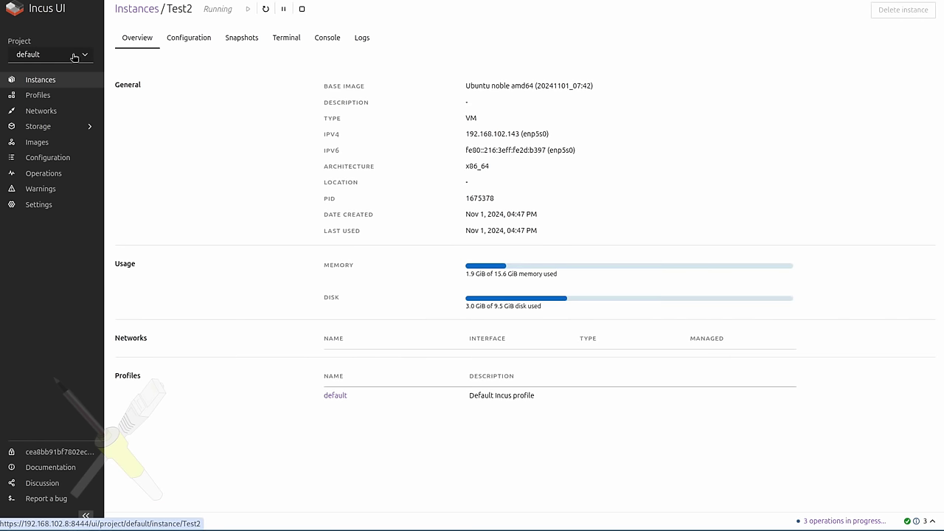
left_click(37, 82)
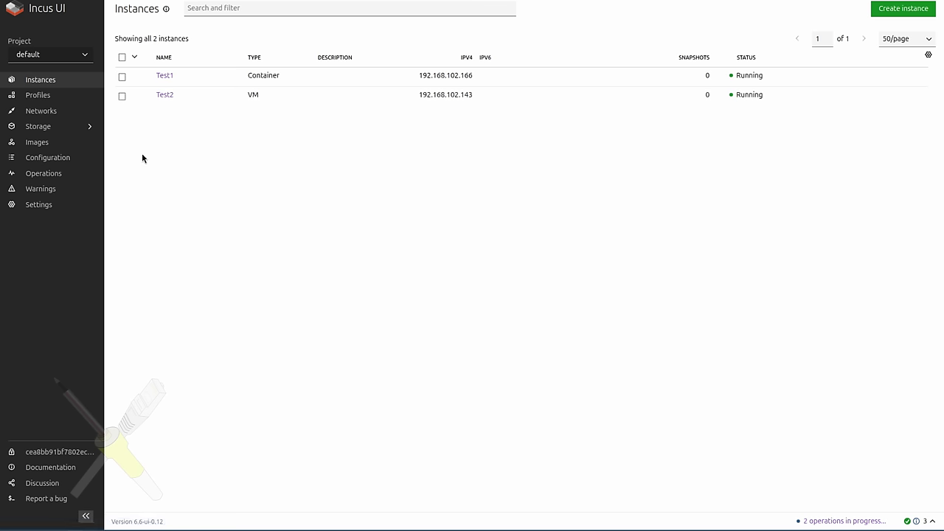
Begin a new instance named Test3 and choose the custom ISO Win11_24H2_EnglishInternational_x64.iso as its base.
left_click(904, 9)
left_click(305, 59)
type("Test3")
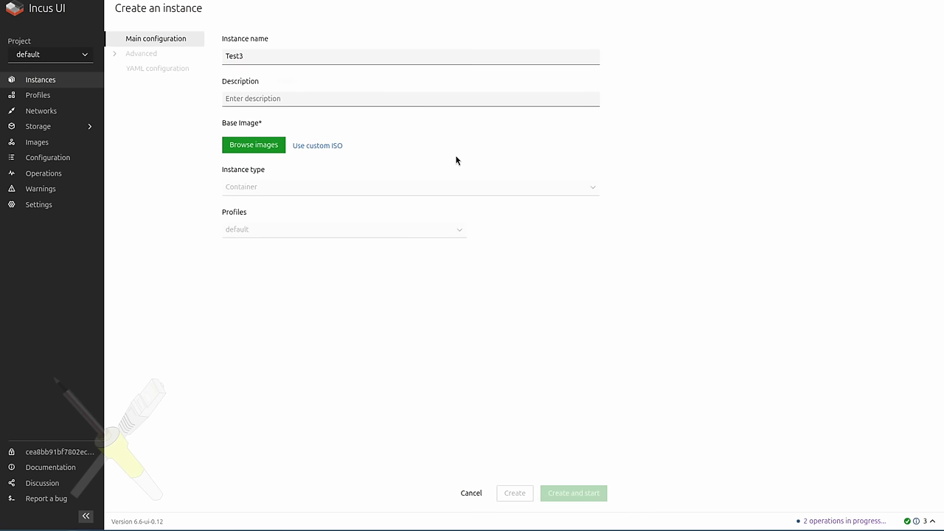
left_click(317, 147)
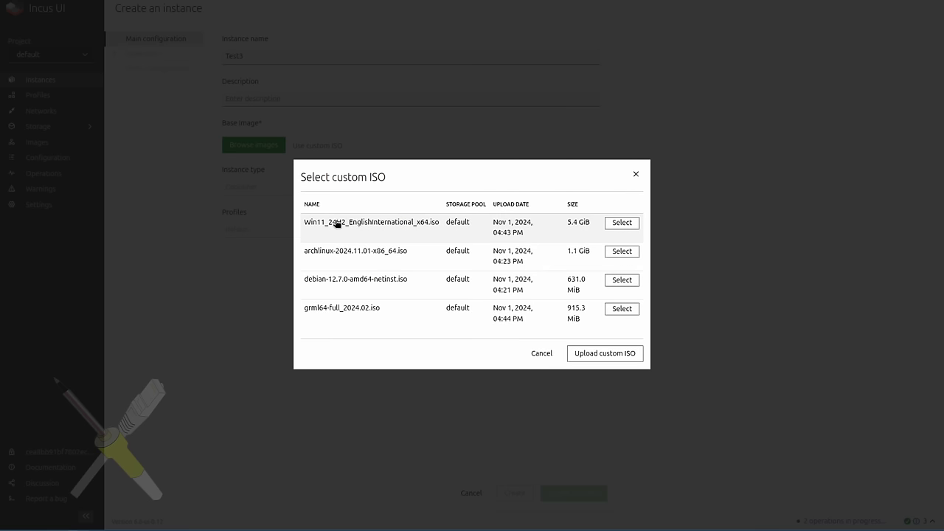
left_click(621, 223)
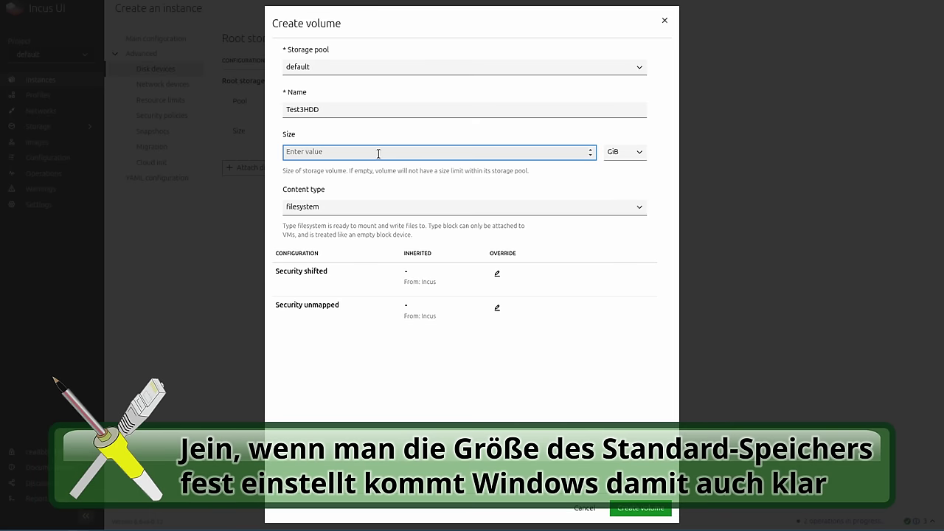
Create a 120 GiB block volume named Test3HDD in the default pool and attach it to Test3.
type("120")
left_click(520, 209)
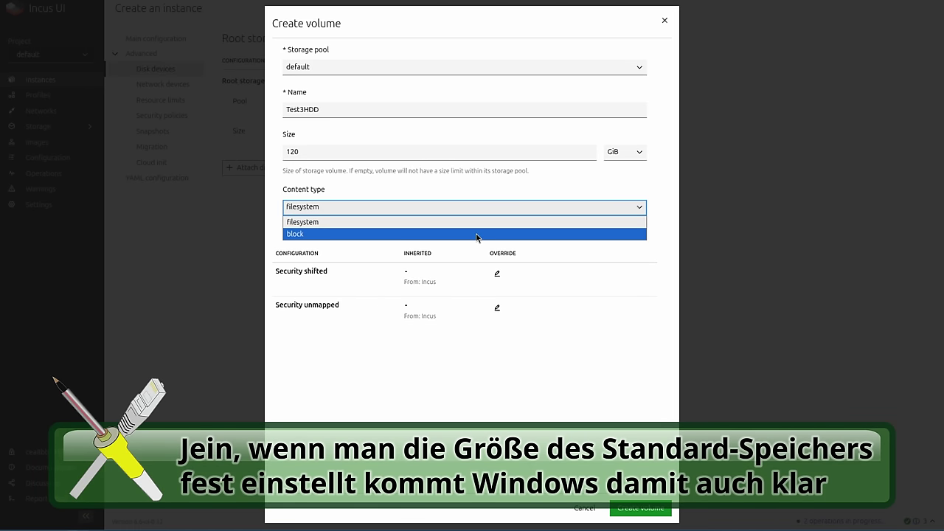
left_click(476, 234)
left_click(578, 512)
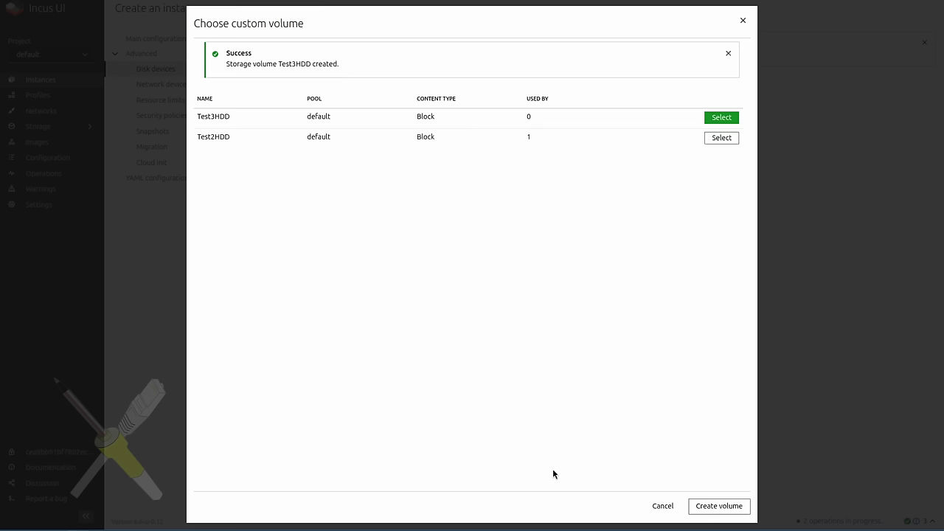
left_click(726, 117)
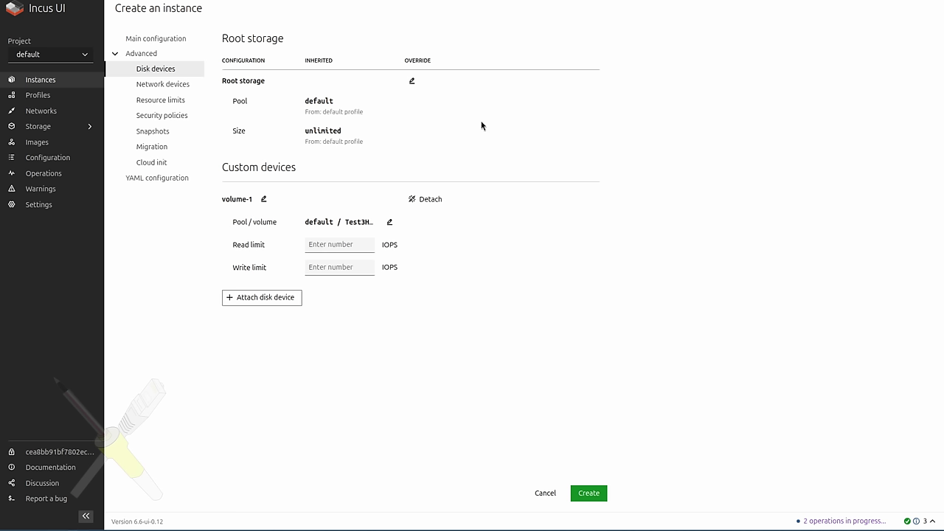
Set Test3's limits to 8 exposed CPU cores and 32 GiB of memory, check the YAML configuration and create the instance.
left_click(160, 85)
left_click(156, 102)
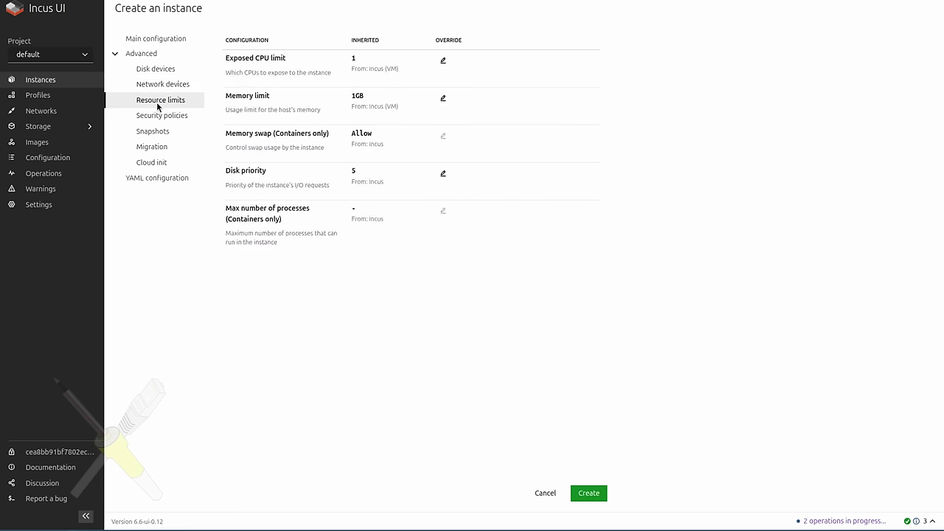
left_click(443, 62)
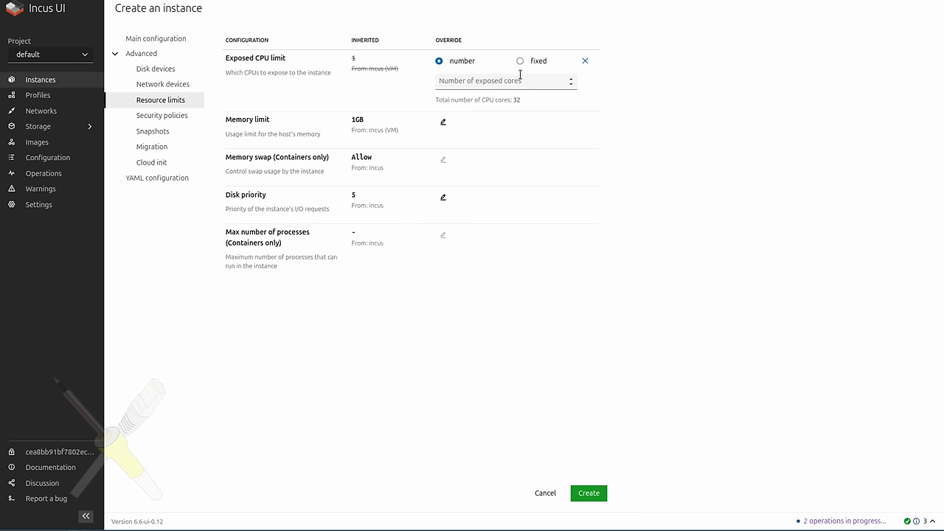
left_click(515, 80)
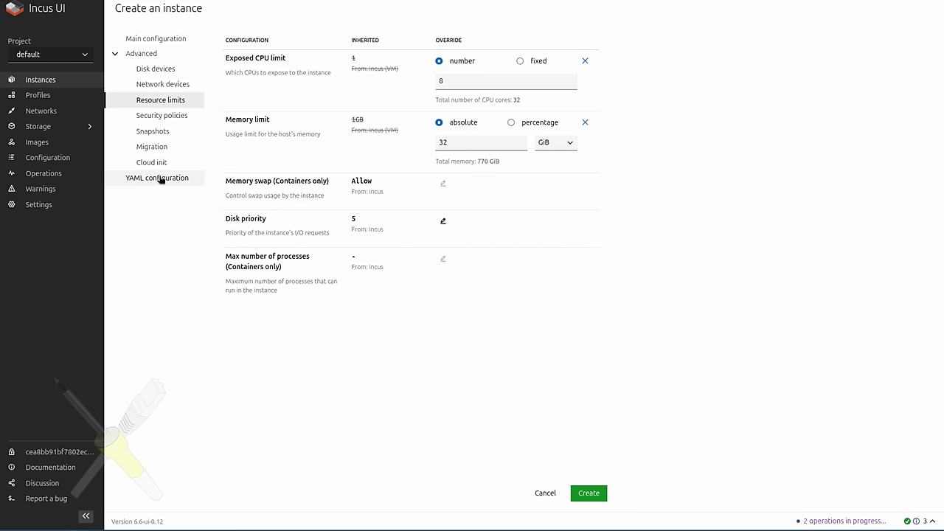
left_click(160, 179)
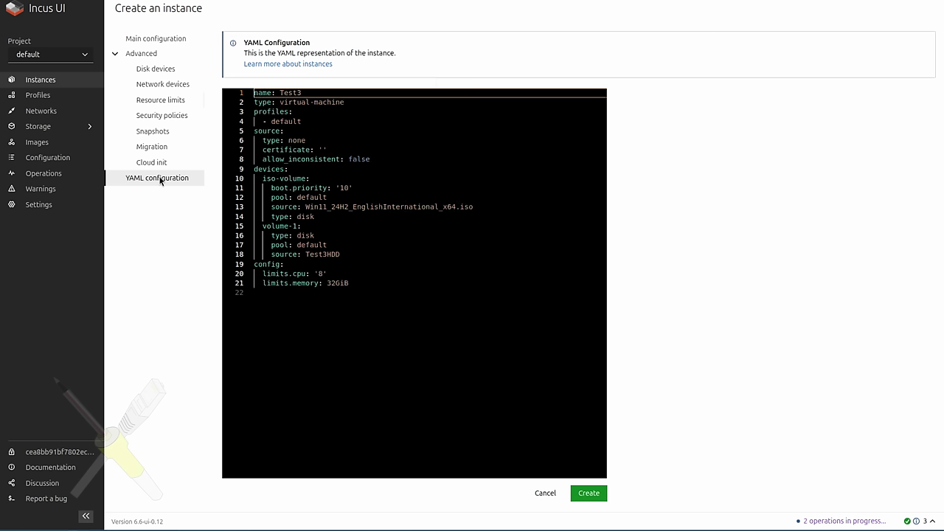
left_click(589, 494)
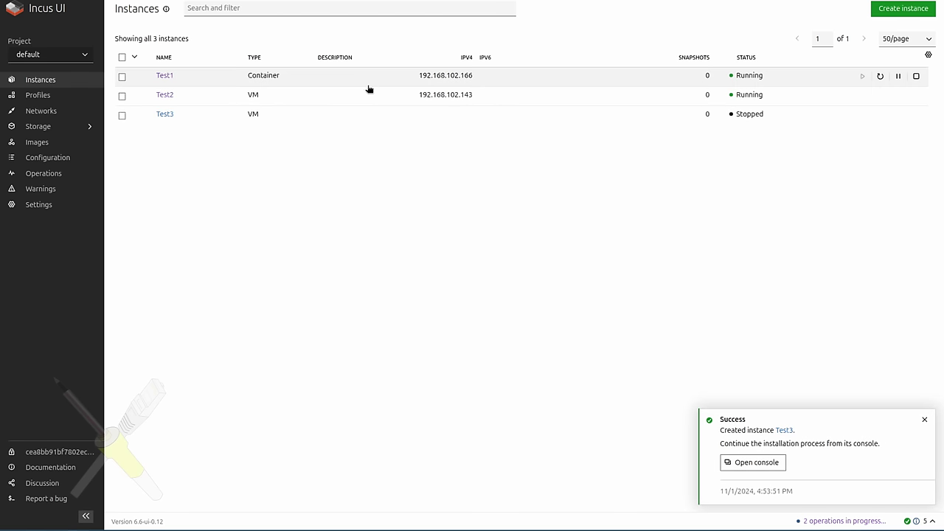
Open Test3's graphic console, start the instance and boot it from the Windows 11 ISO into Windows 11 Setup.
left_click(162, 114)
left_click(314, 37)
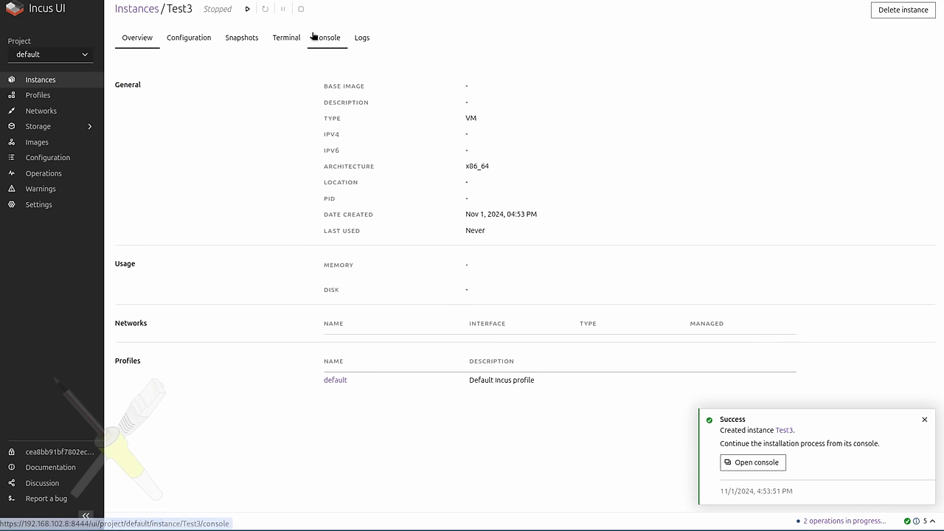
left_click(292, 143)
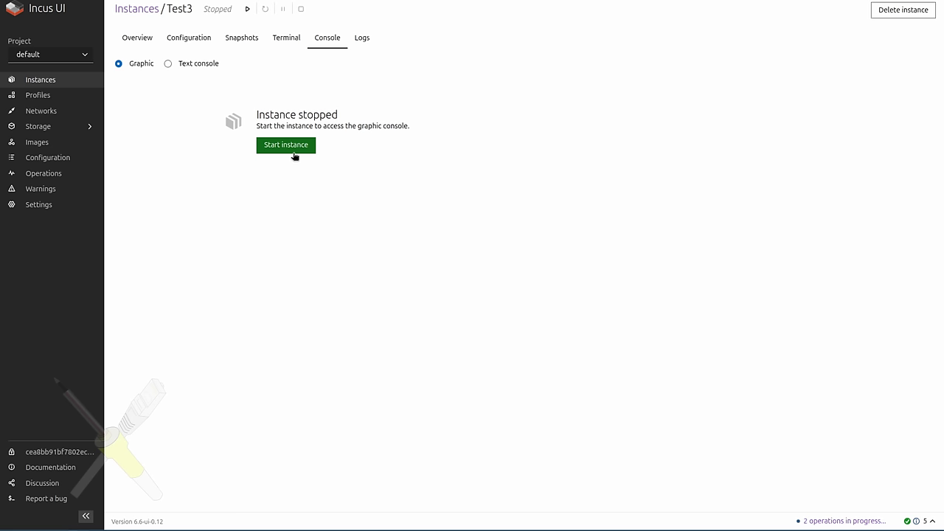
key("Return")
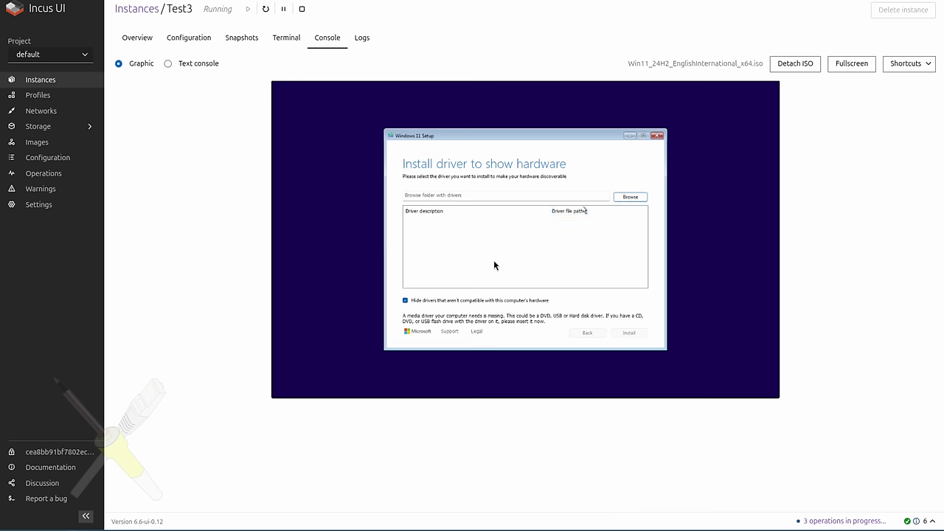
Look through the available drives for a driver folder in Windows 11 Setup, and close the folder browser.
left_click(628, 197)
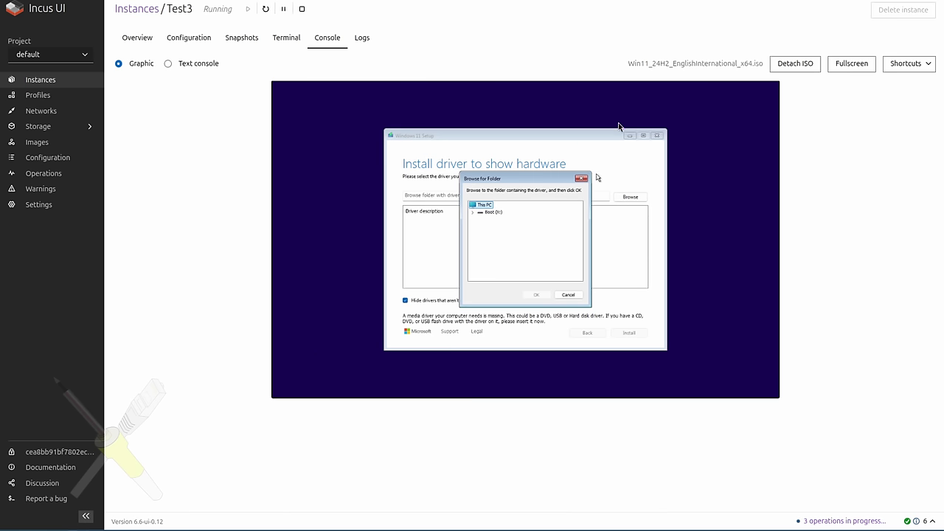
left_click(581, 177)
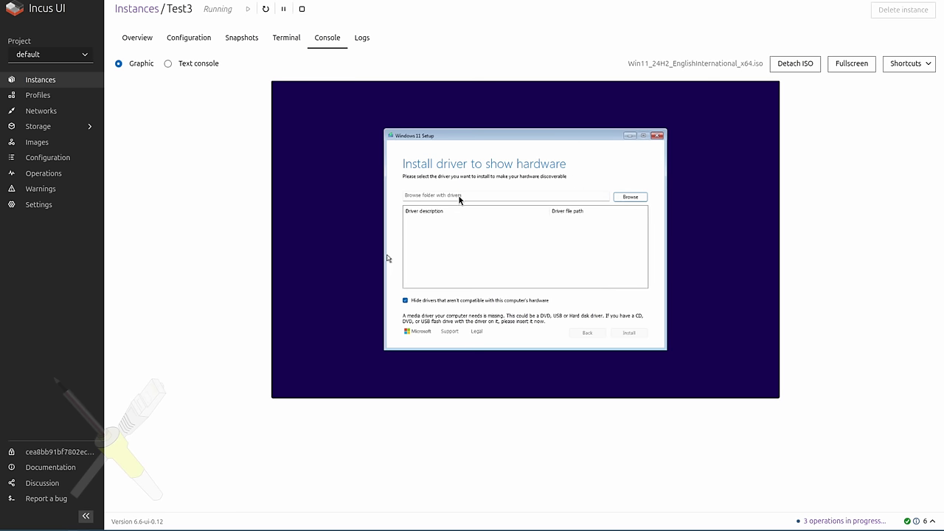
left_click(514, 87)
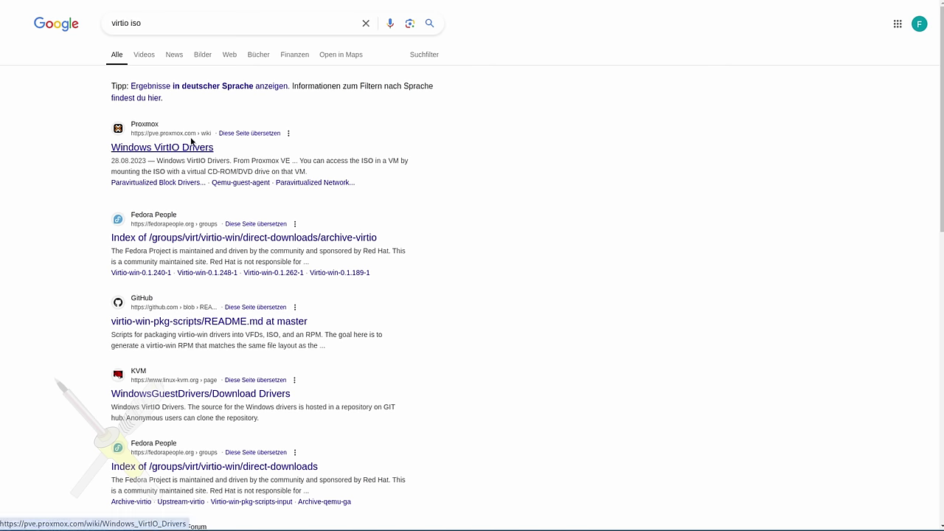
Open Proxmox's Windows VirtIO Drivers wiki page and follow it to the Fedora archive of virtio-win versions.
left_click(193, 145)
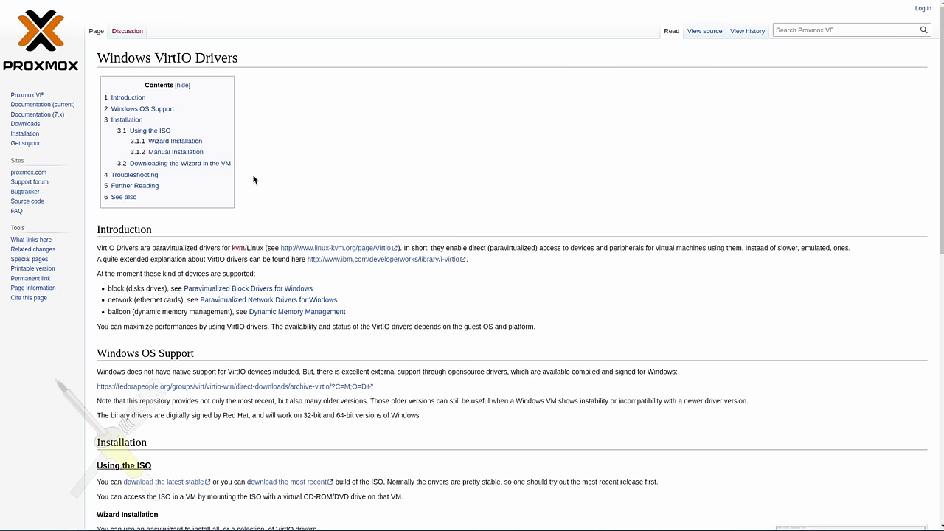
scroll(253, 177, "down", 3)
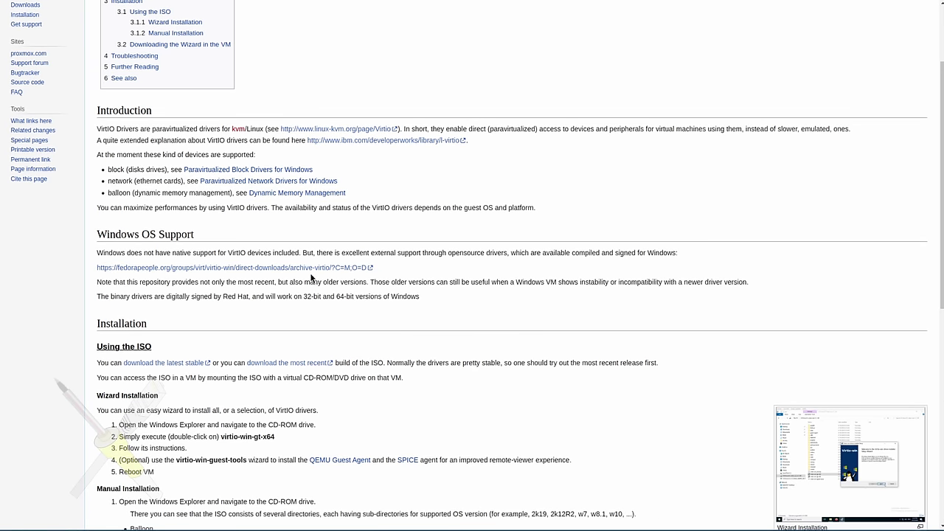
left_click(148, 267)
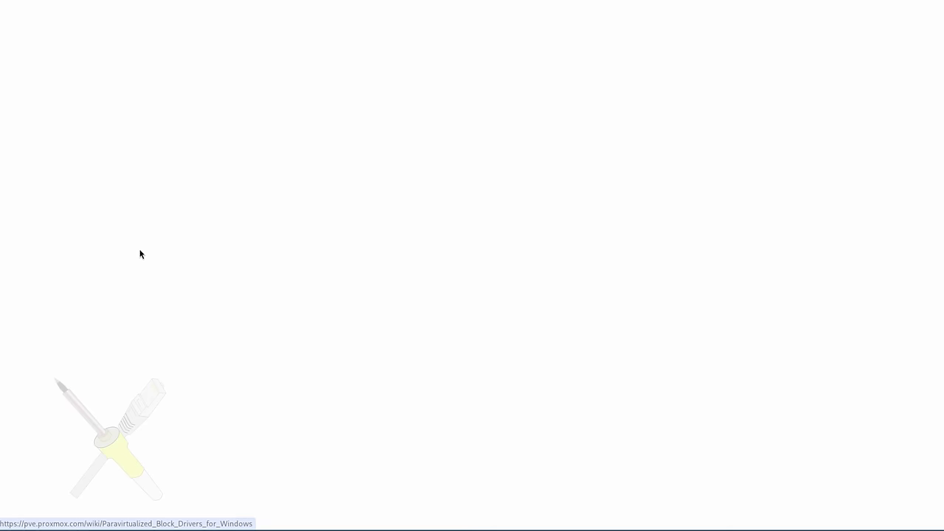
scroll(188, 152, "down", 15)
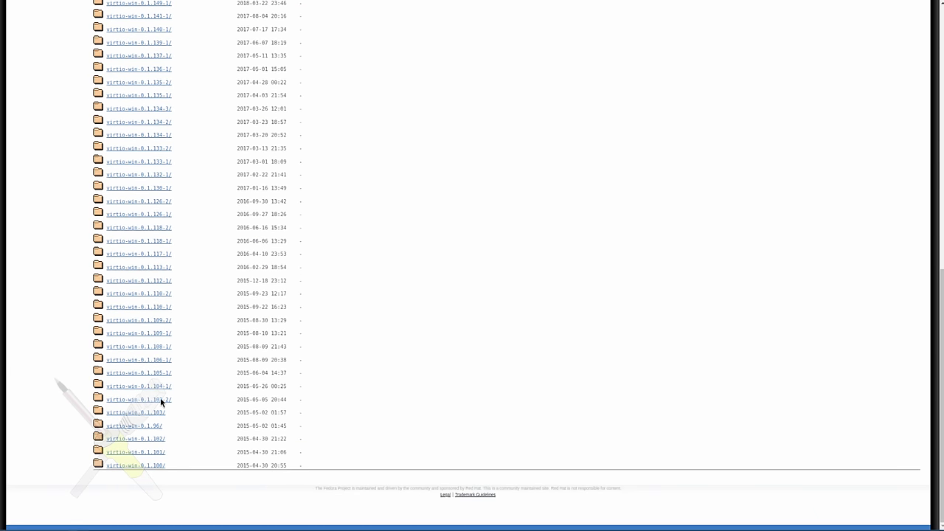
key("Home")
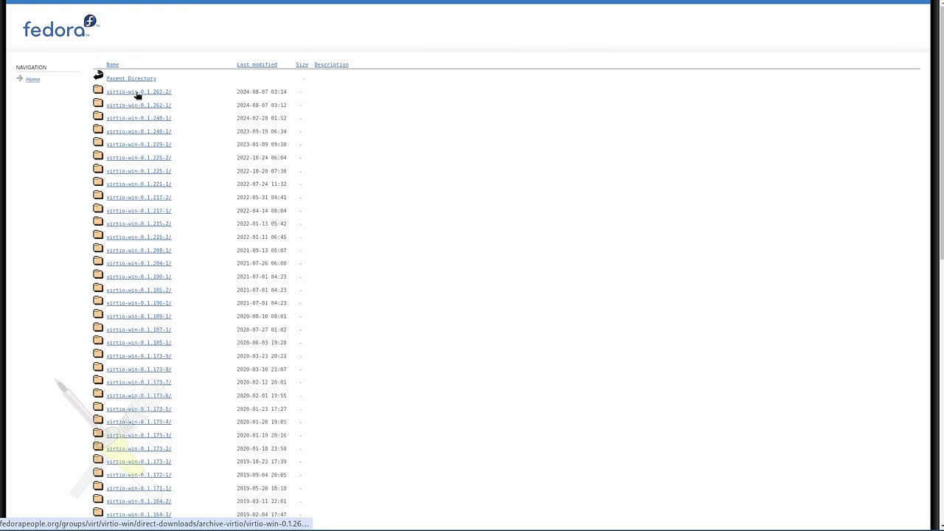
Open the virtio-win-0.1.262-2 folder and highlight the virtio-win.iso file.
left_click(139, 92)
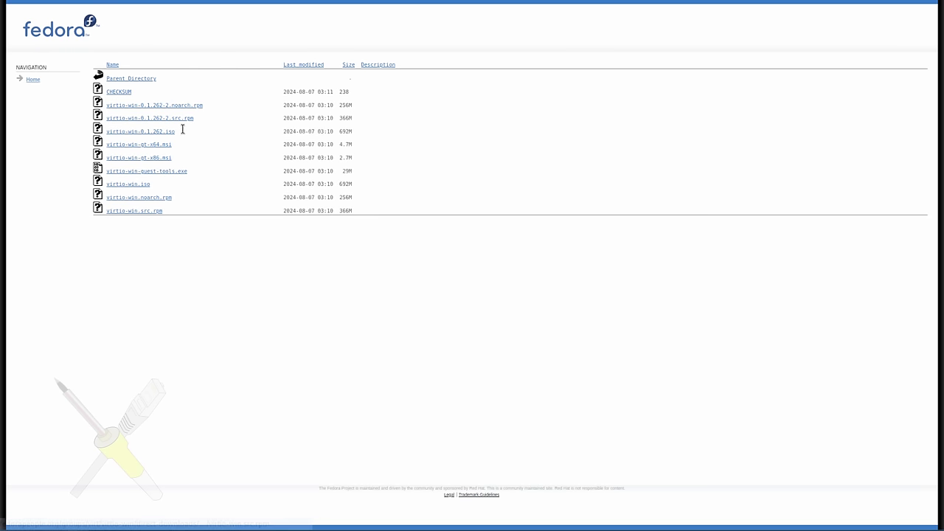
left_click_drag(154, 183, 62, 189)
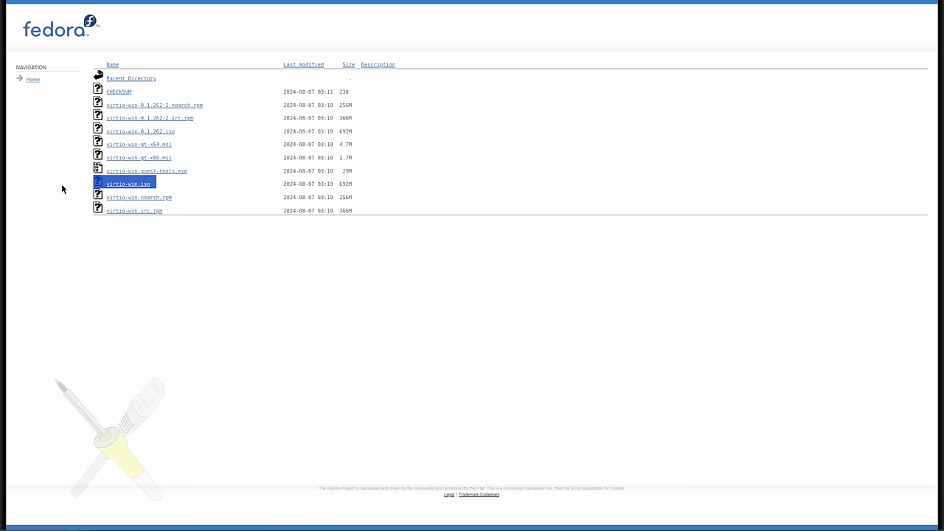
left_click_drag(179, 158, 79, 139)
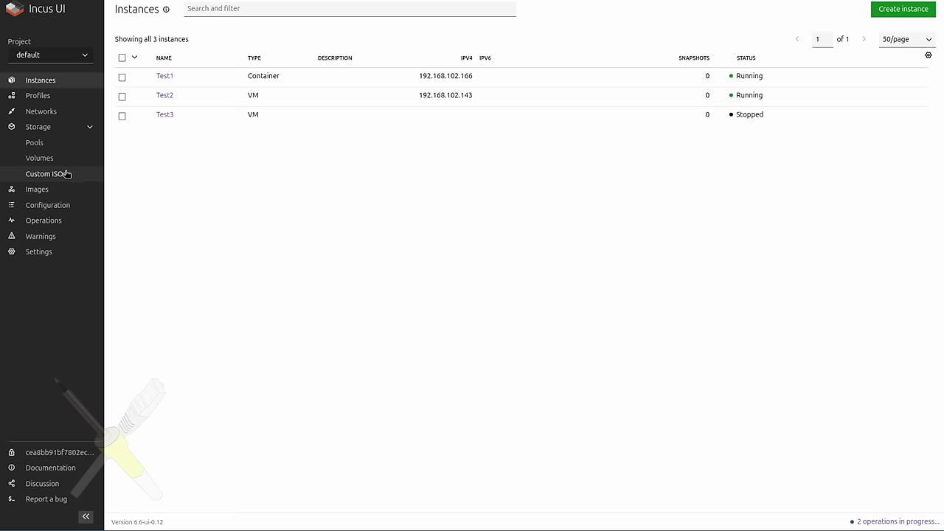
Find virtio.iso among the custom ISOs in Incus, and open Test3's configuration.
left_click(63, 173)
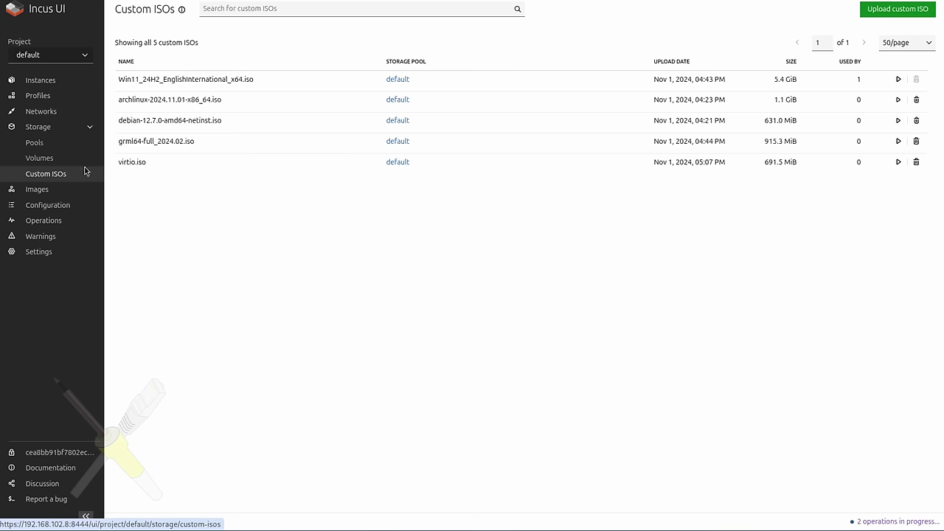
left_click_drag(149, 162, 119, 158)
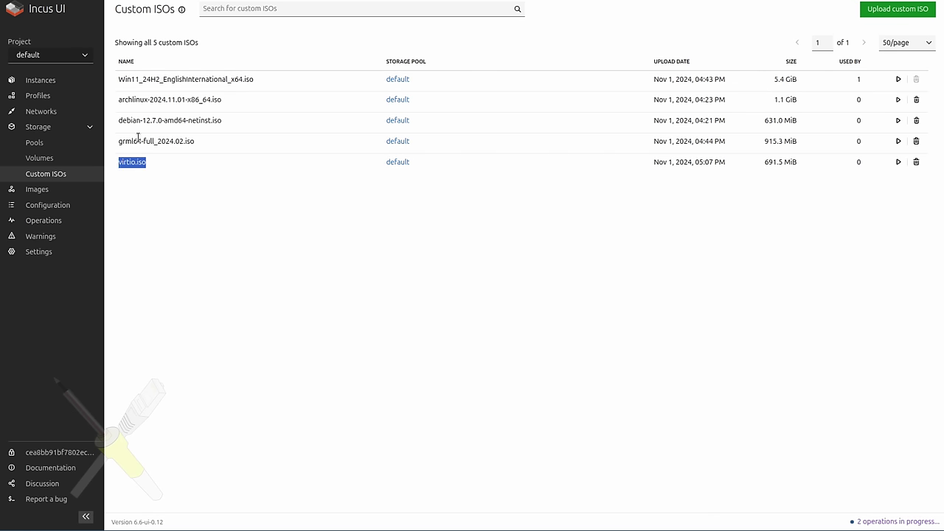
double_click(58, 79)
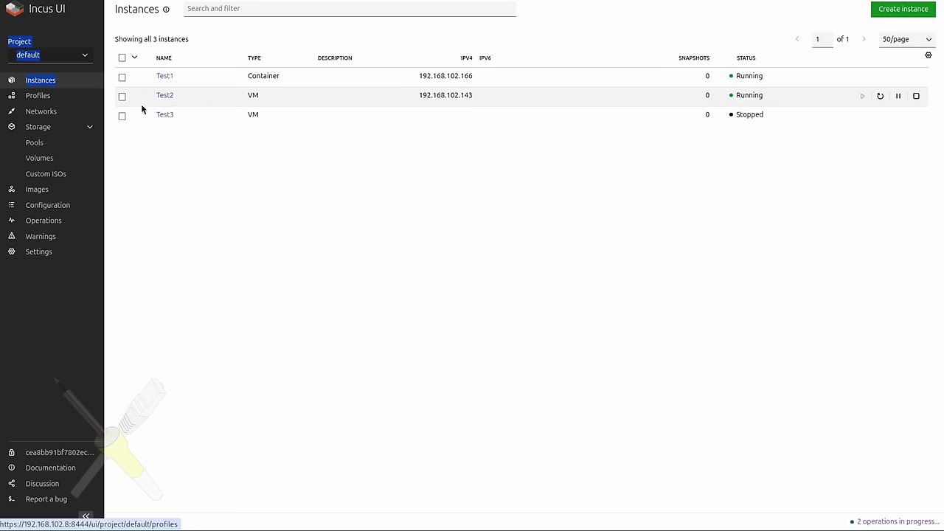
left_click(163, 114)
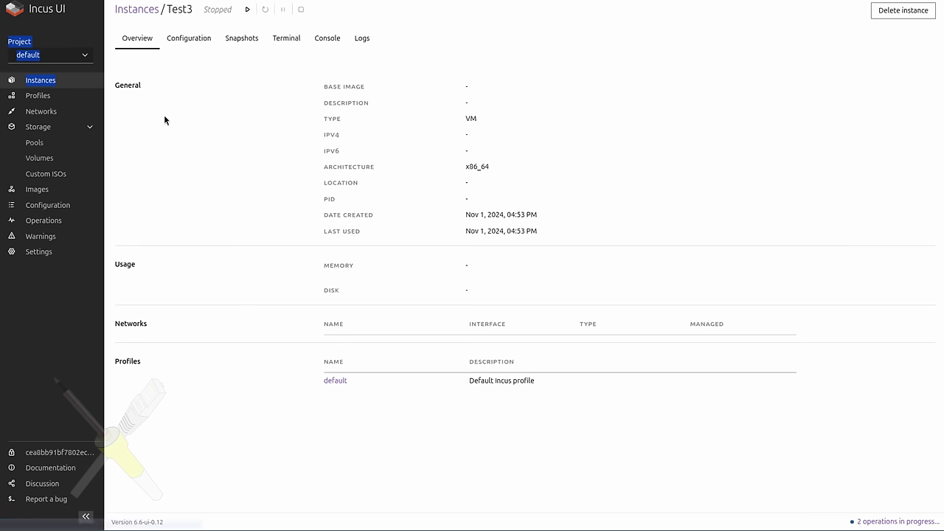
left_click(187, 40)
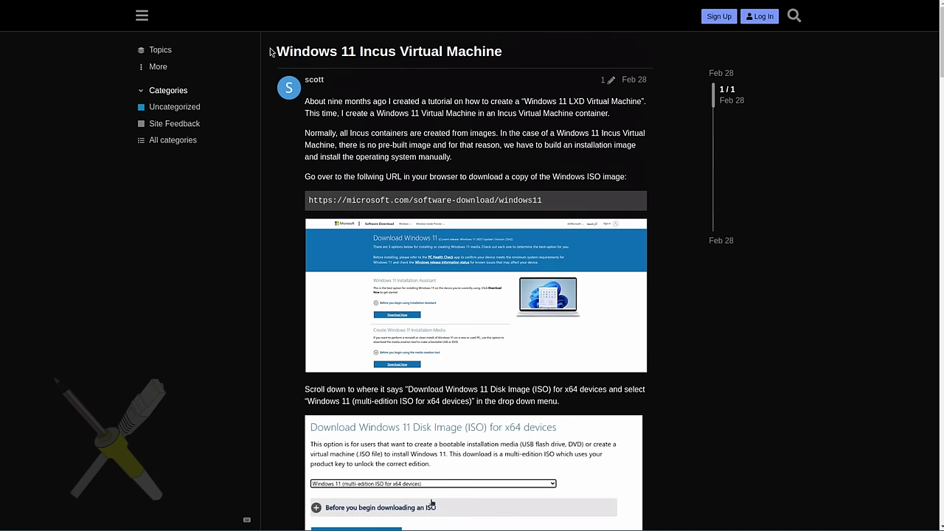
Read the Windows 11 Incus Virtual Machine tutorial and the distrobuilder guide's instructions for installing from source.
scroll(583, 274, "down", 6)
scroll(583, 274, "down", 8)
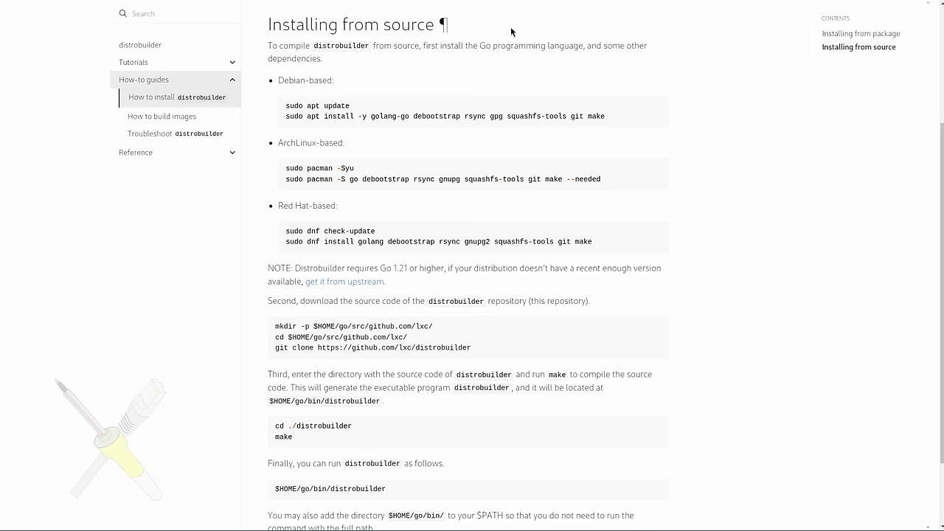
scroll(414, 373, "down", 3)
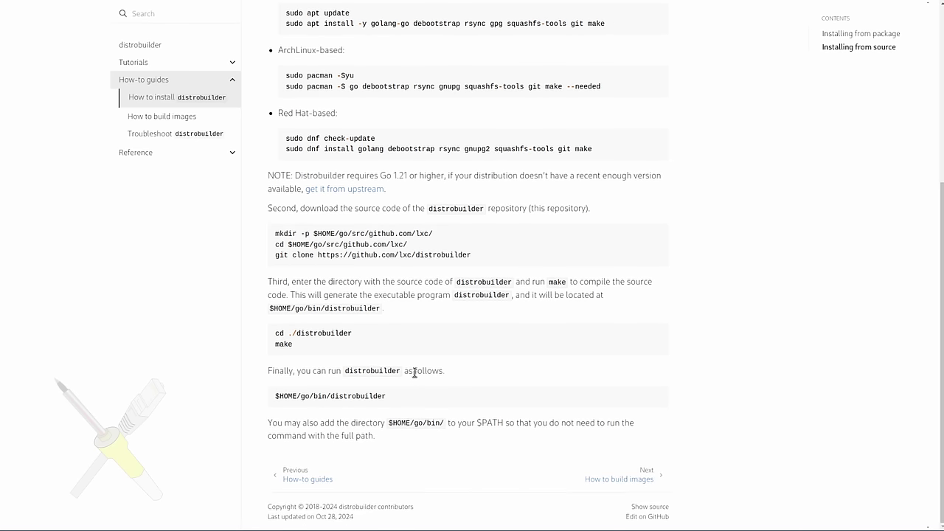
scroll(414, 372, "up", 6)
scroll(461, 402, "down", 4)
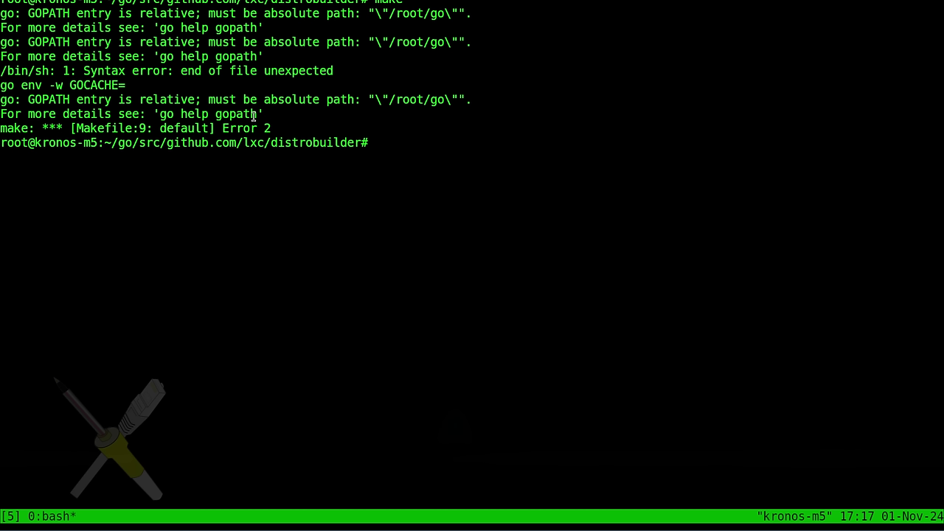
List the contents of the distrobuilder source directory, and highlight the extra/distrobuilder entry in the package search results.
type("ls -l")
key("Return")
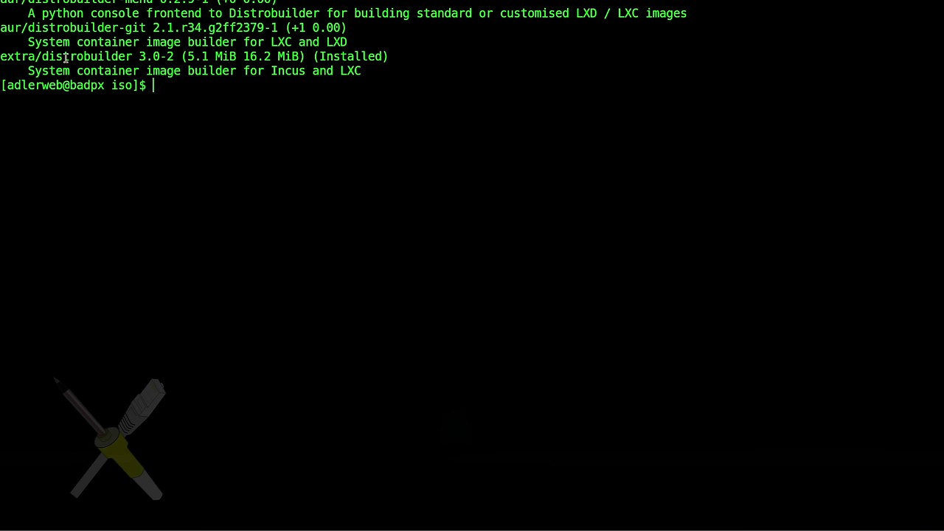
double_click(117, 56)
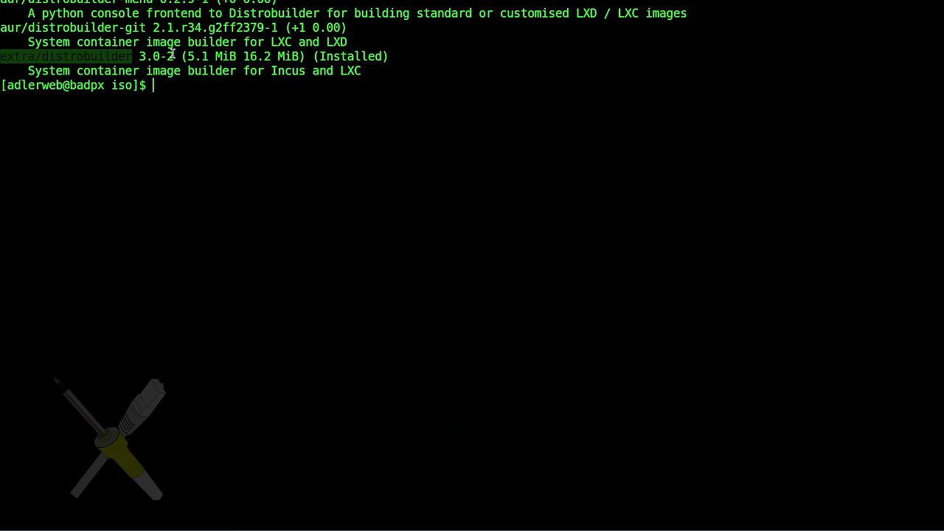
left_click(177, 93)
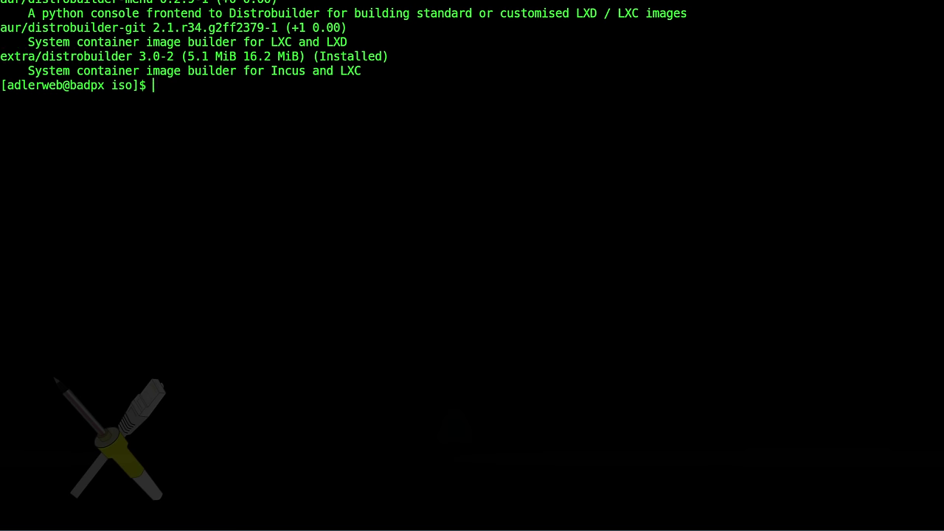
Try to repack Win11_23H2_English_x64.iso as Win11_23H2_English_x64.incus.iso with distrobuilder's repack-windows command, and clear the terminal.
type("distrobuilder repack-windows Win11_23H2_English_x64.iso Win11_23H2_English_x64.incus.iso")
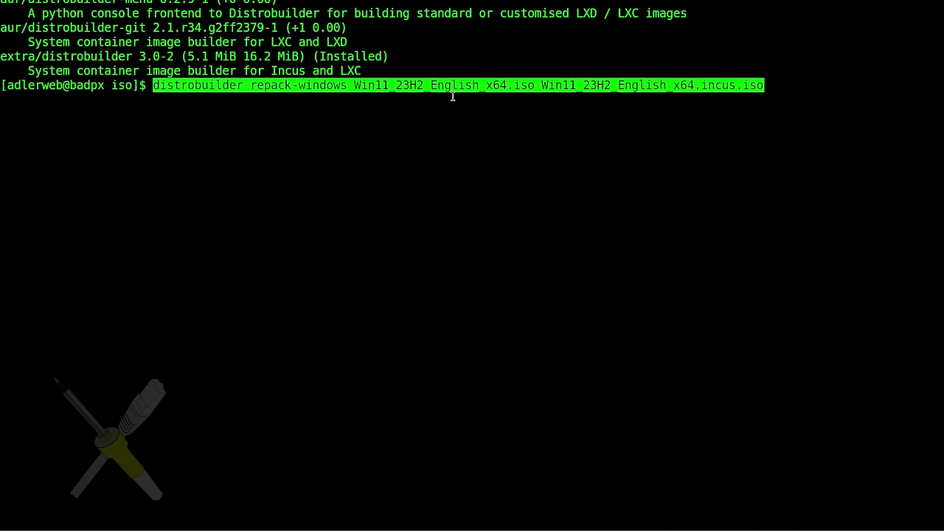
key("Return")
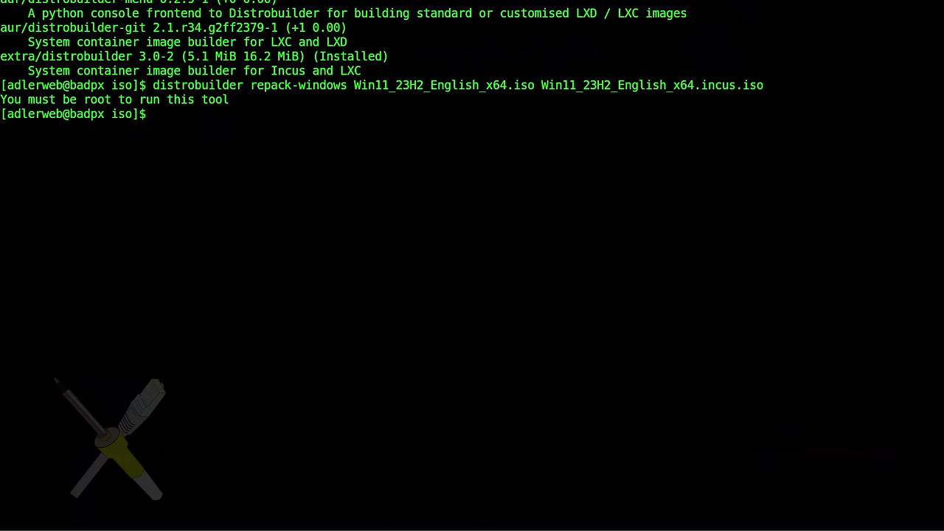
key("ctrl+l")
List the iso folder with human-readable sizes, display distrobuilder's help and highlight the repack-windows command.
type("ls -lh")
key("Return")
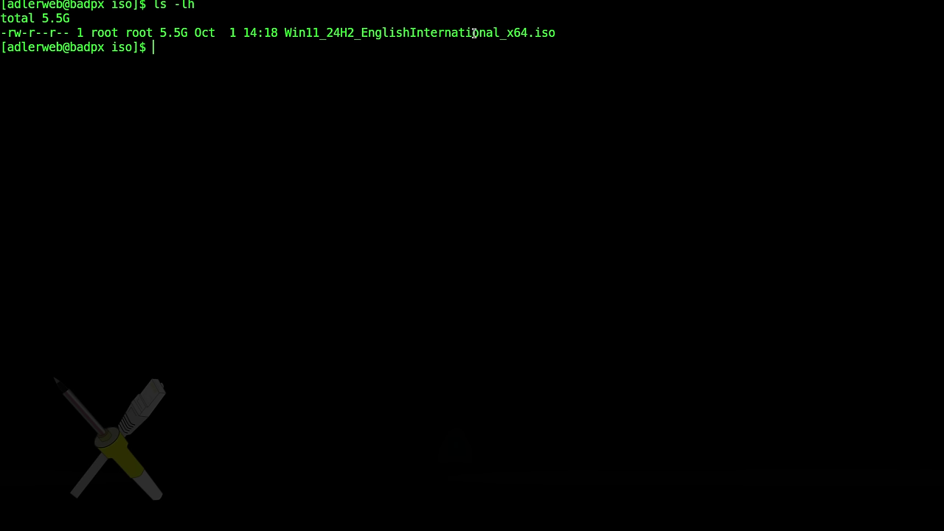
type("distrobuilder --help")
key("Return")
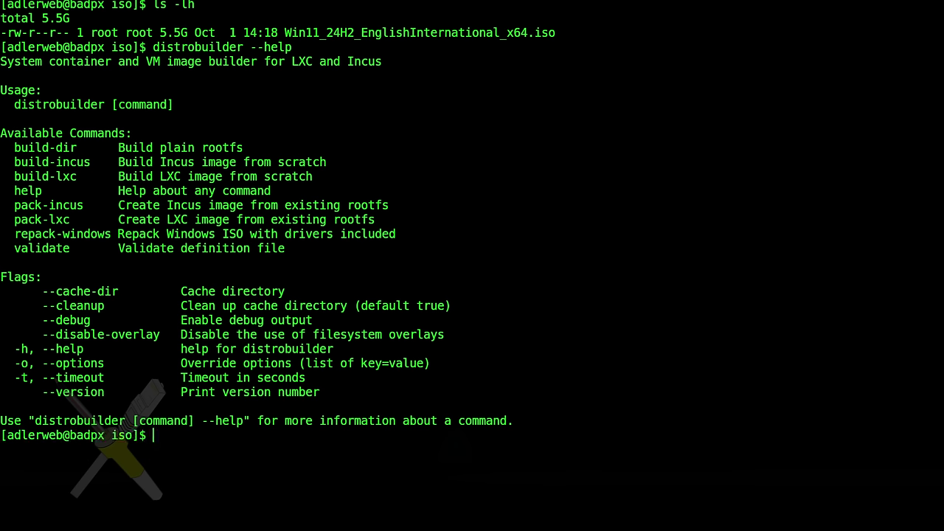
double_click(62, 232)
key("ctrl+c")
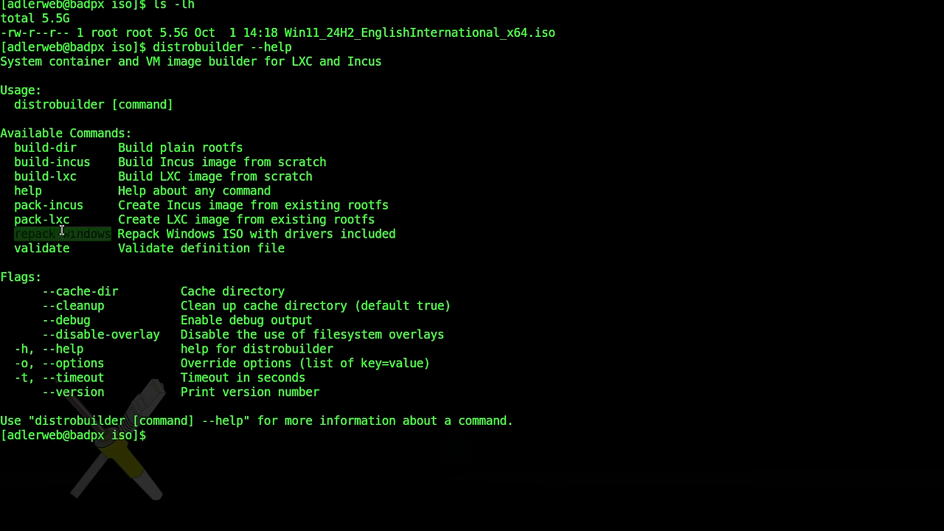
Run distrobuilder's repack-windows command without arguments to display its usage and flags.
left_click_drag(124, 234, 401, 236)
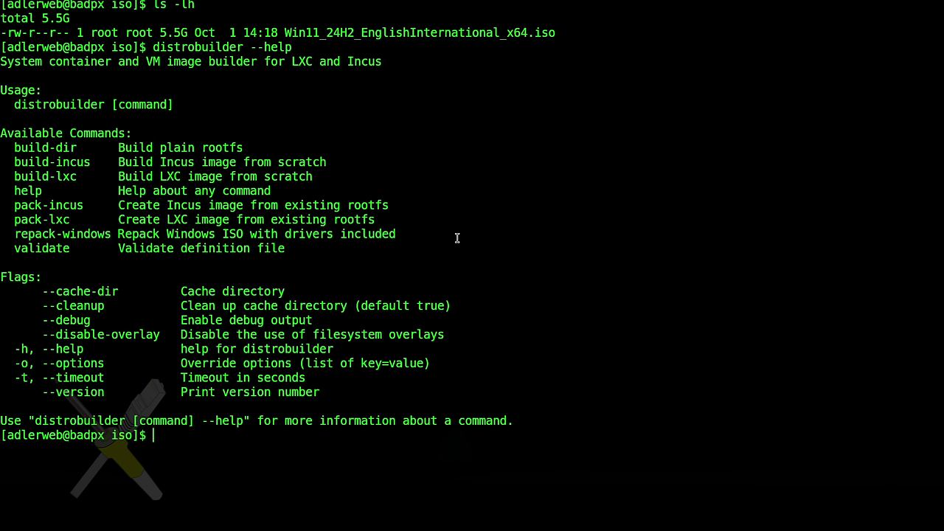
key("Up")
key("BackSpace")
key("BackSpace")
key("BackSpace")
key("BackSpace")
key("BackSpace")
key("BackSpace")
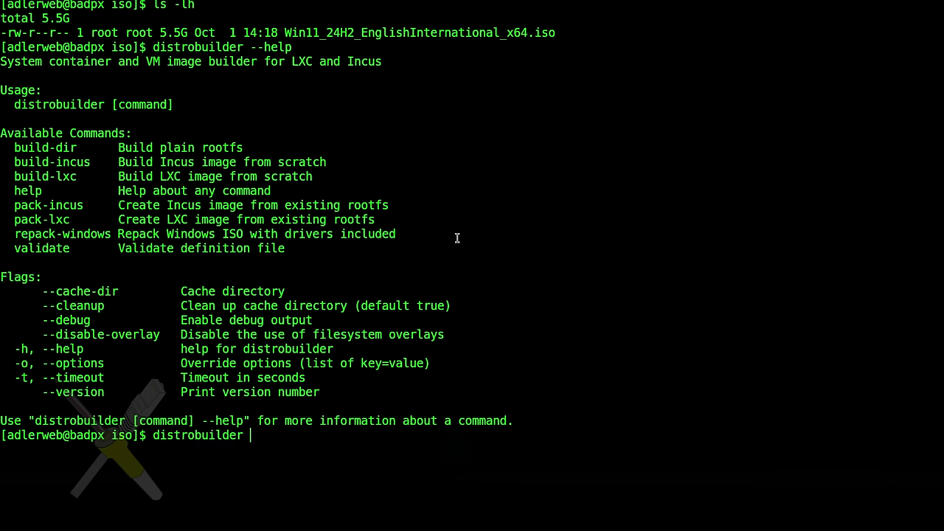
double_click(26, 234)
middle_click(26, 234)
key("Return")
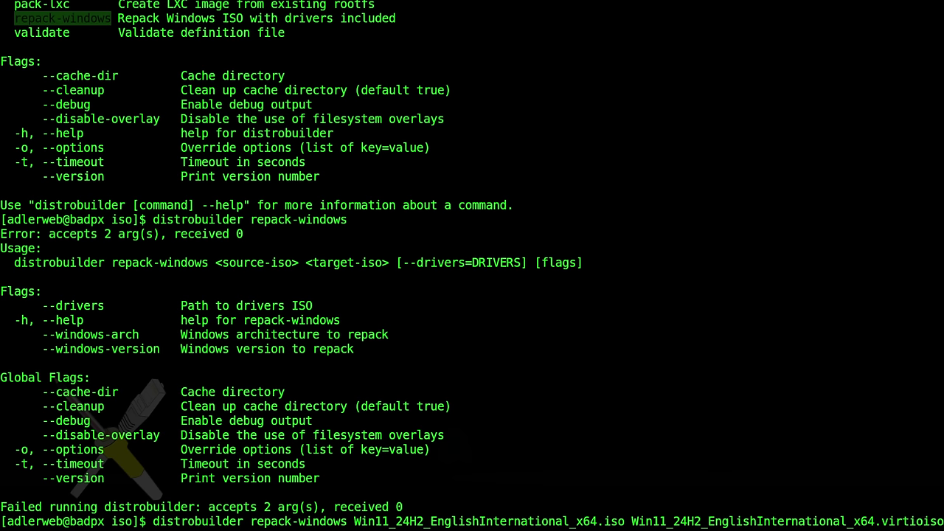
Repack Win11_24H2_EnglishInternational_x64.iso as Win11_24H2_EnglishInternational_x64.virtio.iso with distrobuilder as root, and highlight the drivers ISO download message.
type(".")
key("Return")
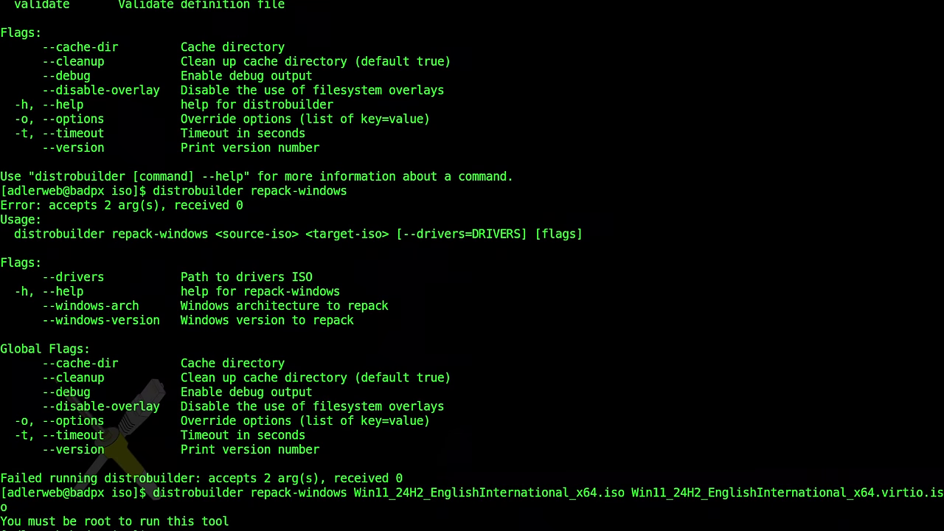
type("su")
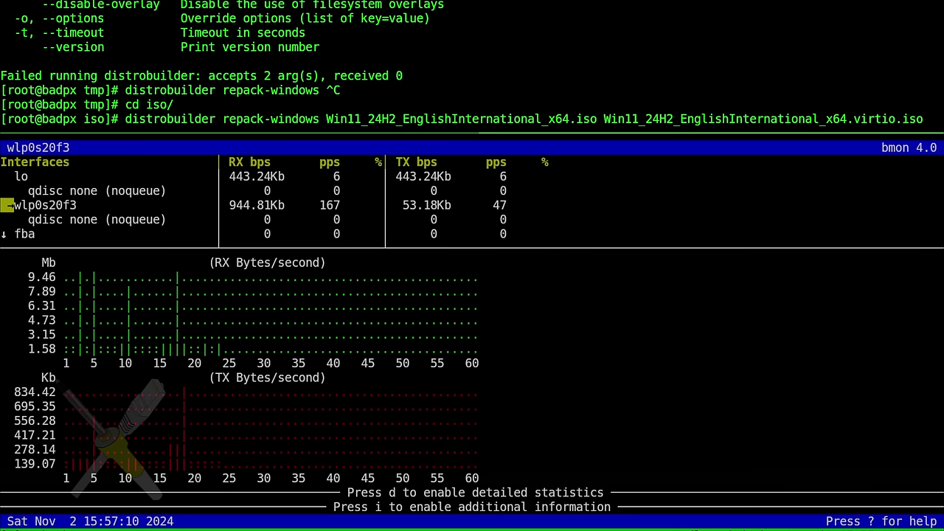
key("Return")
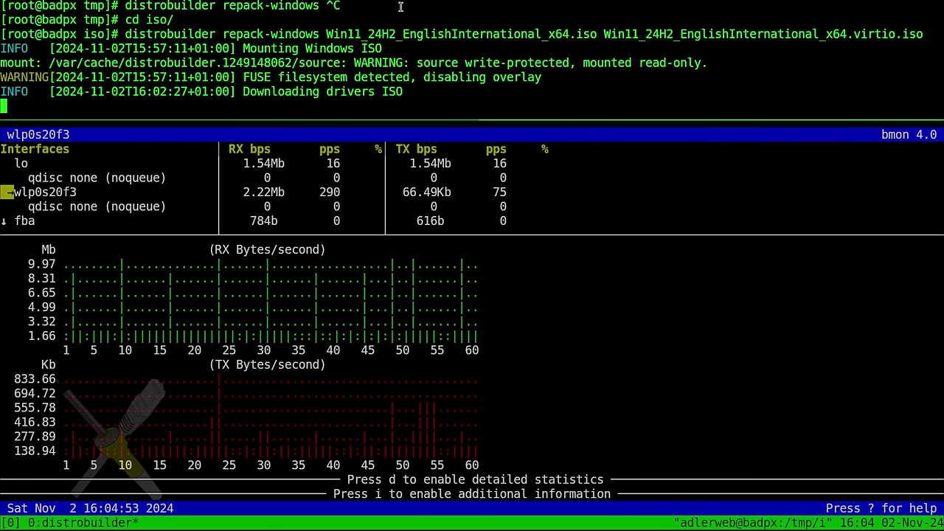
triple_click(312, 92)
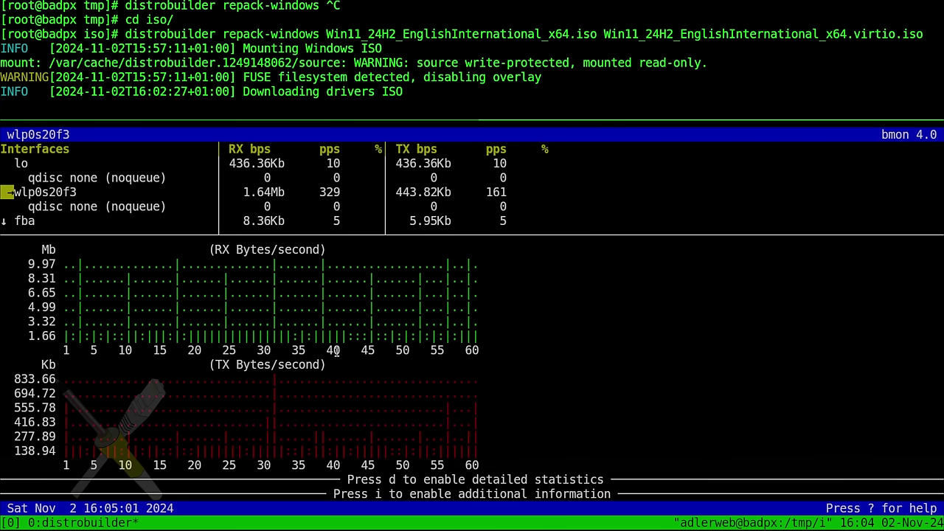
left_click_drag(244, 92, 402, 87)
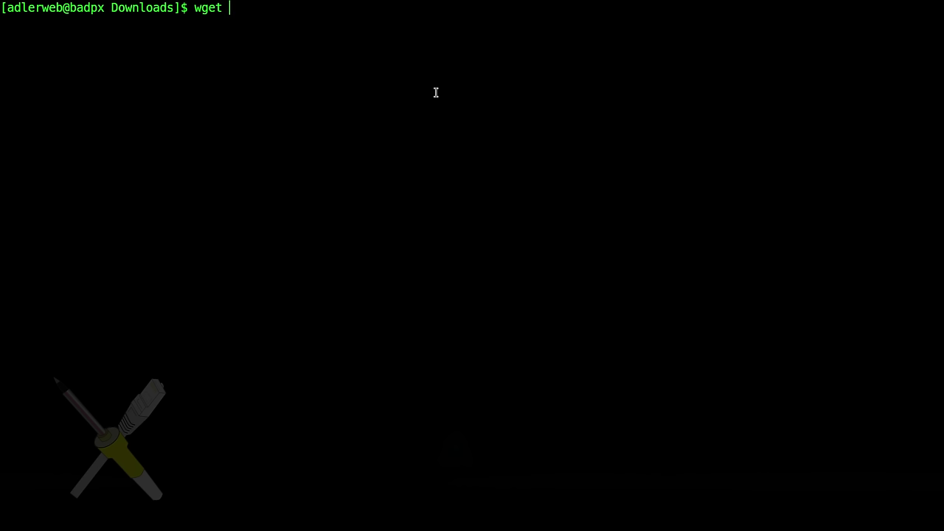
Try to download virtio-win.iso from fedorapeople.org's virtio-win-0.1.262-2 archive with wget, restarting the transfer over IPv4 with the -4 option.
type("https://fedorapeople.org/groups/virt/virtio-win/direct-downloads/archive-virtio/virtio-win-0.1.262-2/virtio-win.iso")
key("Return")
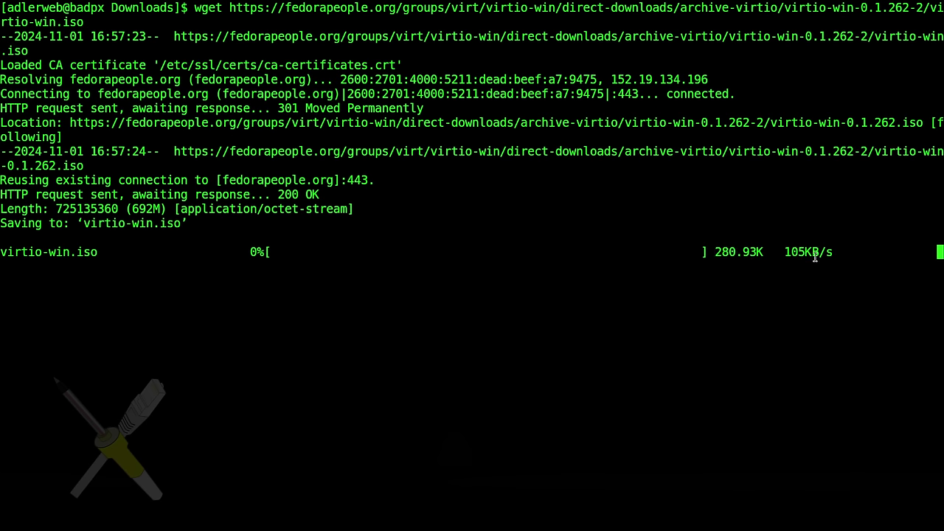
key("ctrl+c")
key("Up")
type("-5")
key("Return")
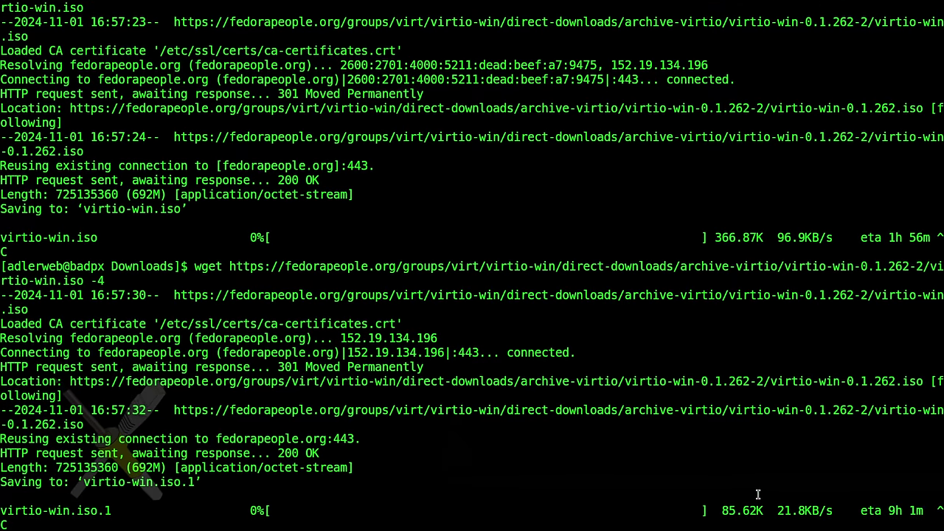
Abort the wget transfer, clear the terminal and download virtio-win-0.1.262.iso as virtio.iso with curl on the yw-test-hc01 host.
key("ctrl+c")
key("ctrl+l")
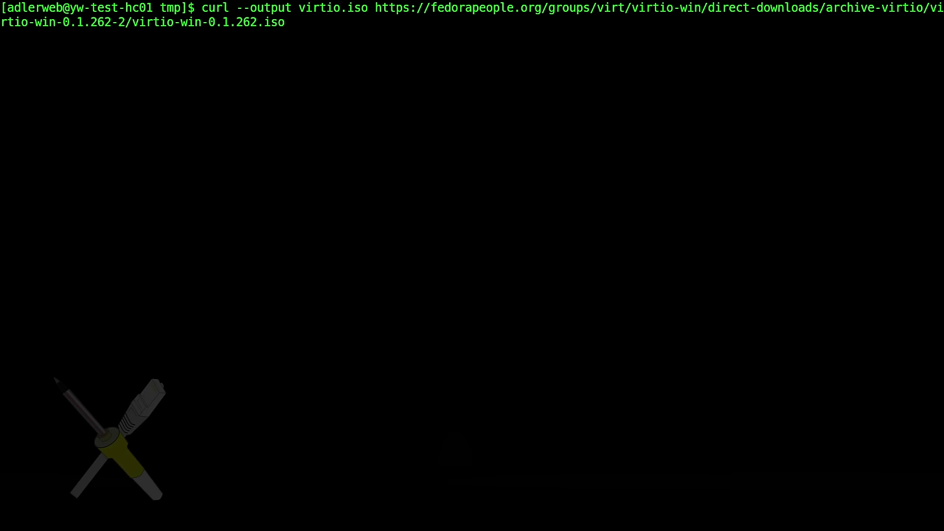
key("Return")
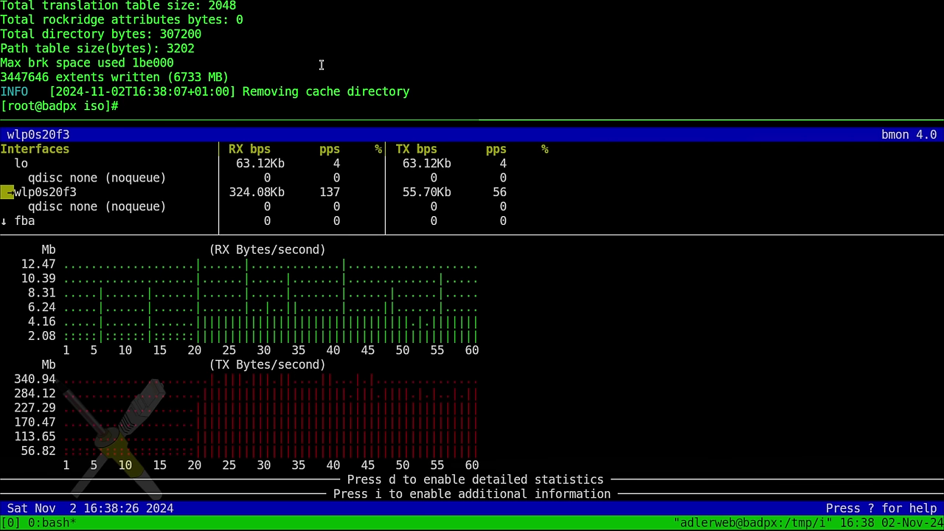
List the iso folder with human-readable sizes and highlight the repacked virtio ISO's file name.
type("ls -lj")
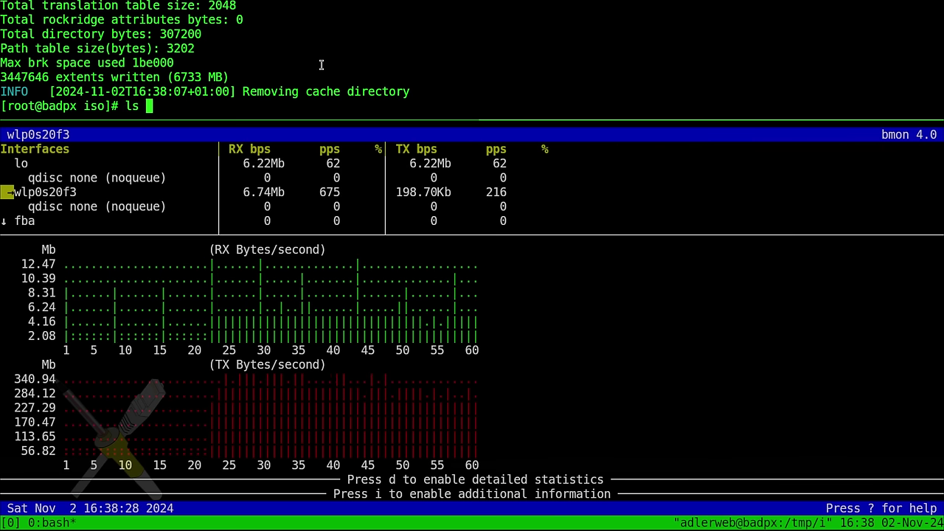
key("Return")
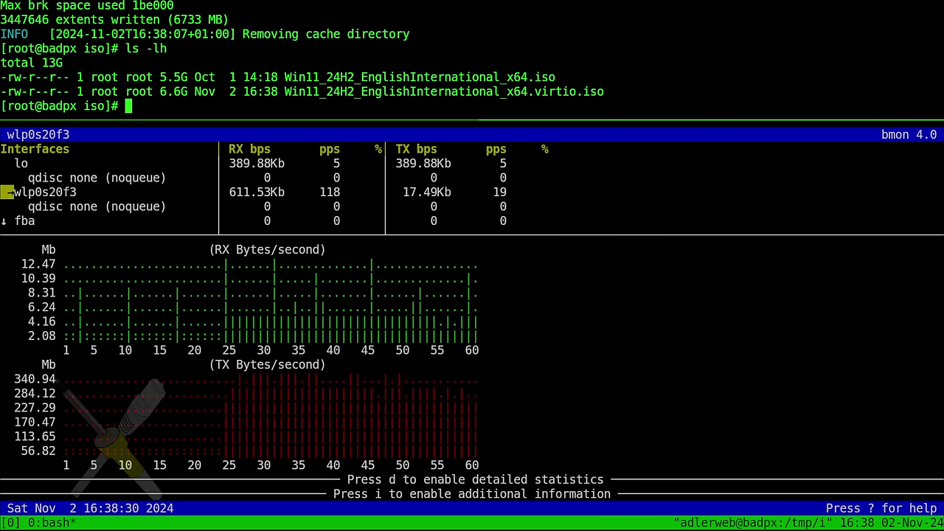
double_click(319, 94)
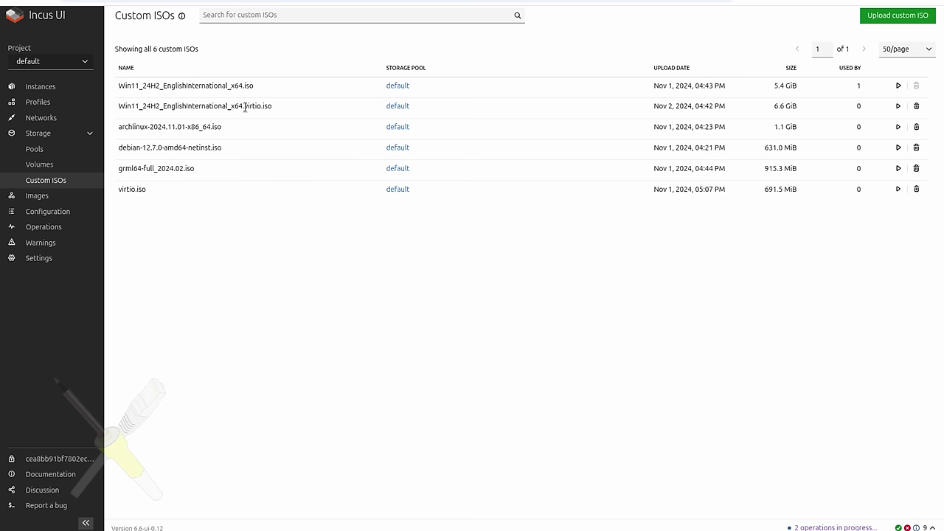
In Incus UI, highlight Win11_24H2_EnglishInternational_x64.virtio.iso among the custom ISOs, and select the stopped Test3 VM in the instance list.
triple_click(245, 107)
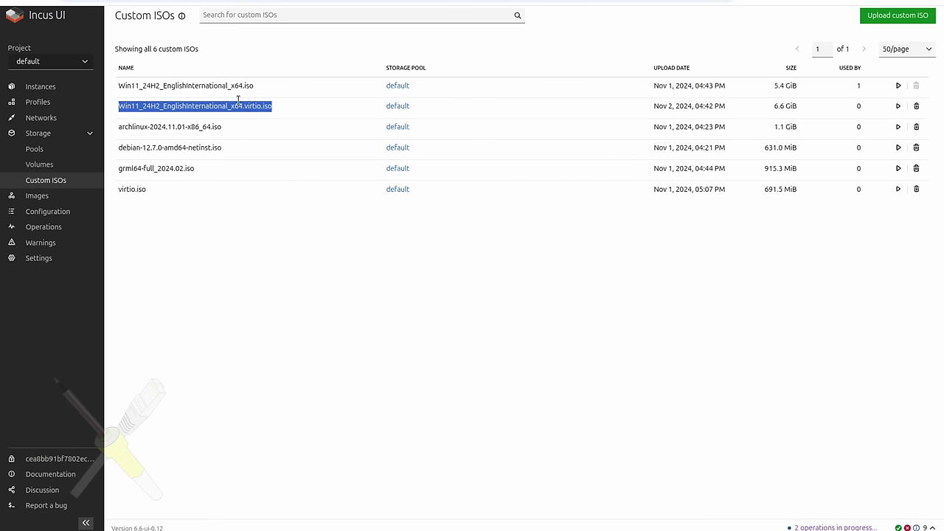
left_click(52, 86)
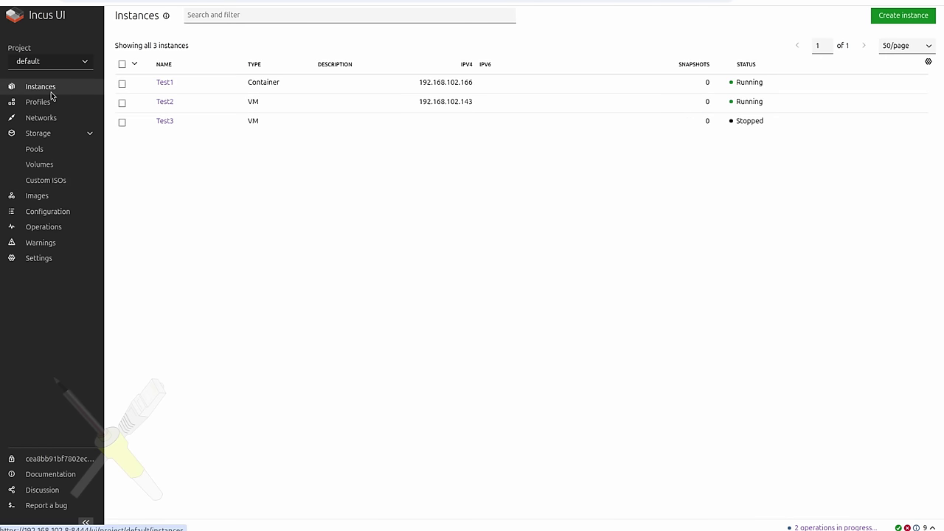
left_click(165, 129)
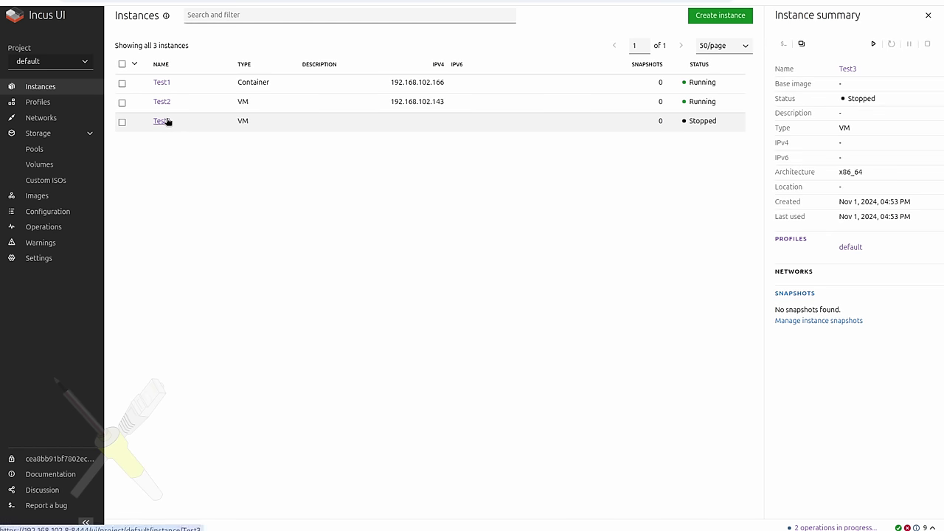
left_click(122, 121)
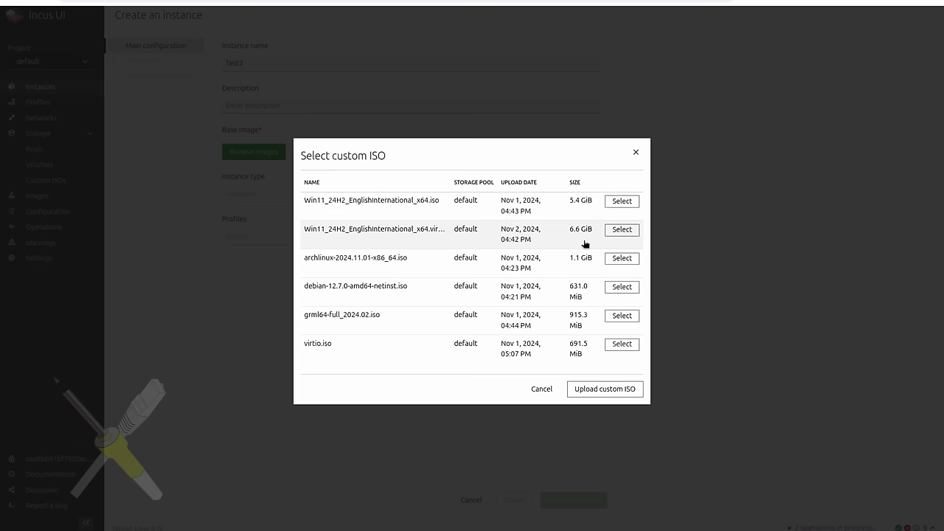
Configure the new Test3 VM with Win11_24H2_EnglishInternational_x64.virtio.iso as base image and the Test3HDD volume attached, and open its resource limits.
left_click(621, 229)
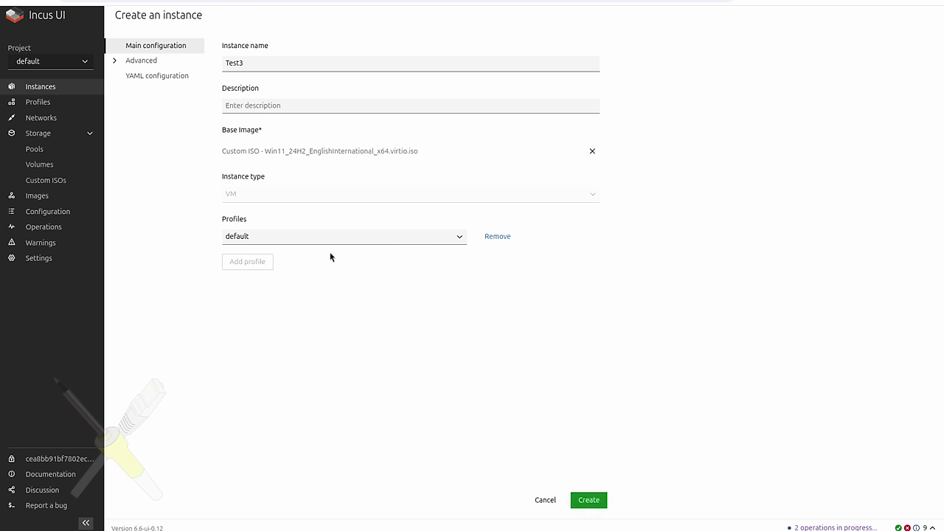
left_click(147, 65)
left_click(159, 78)
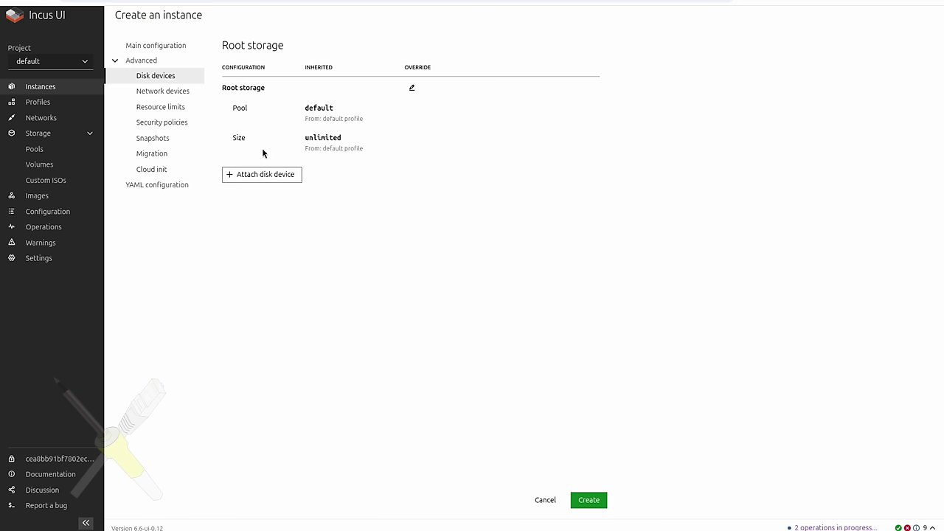
left_click(241, 177)
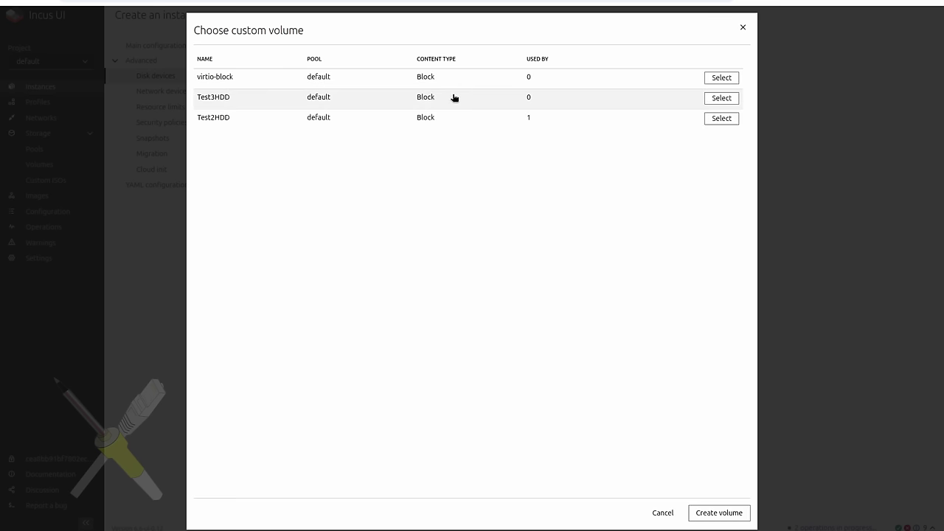
left_click(723, 98)
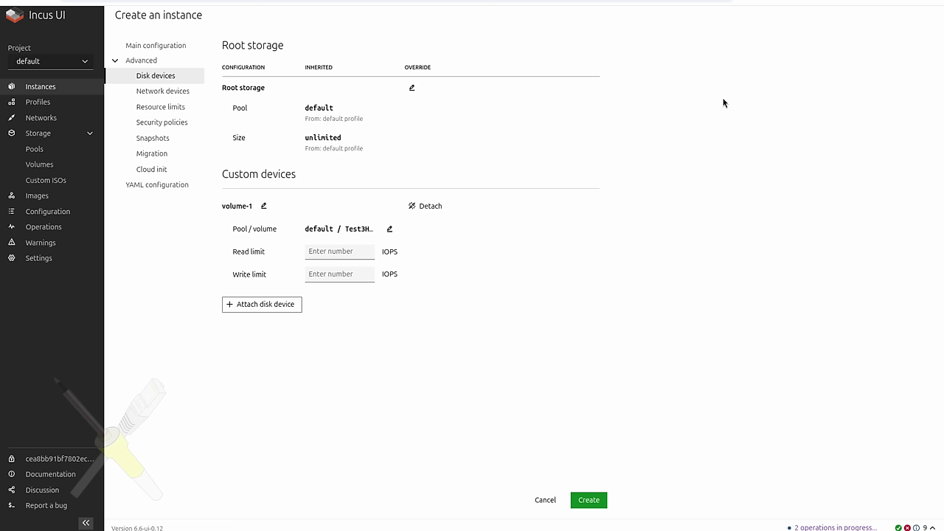
left_click(161, 107)
left_click(446, 64)
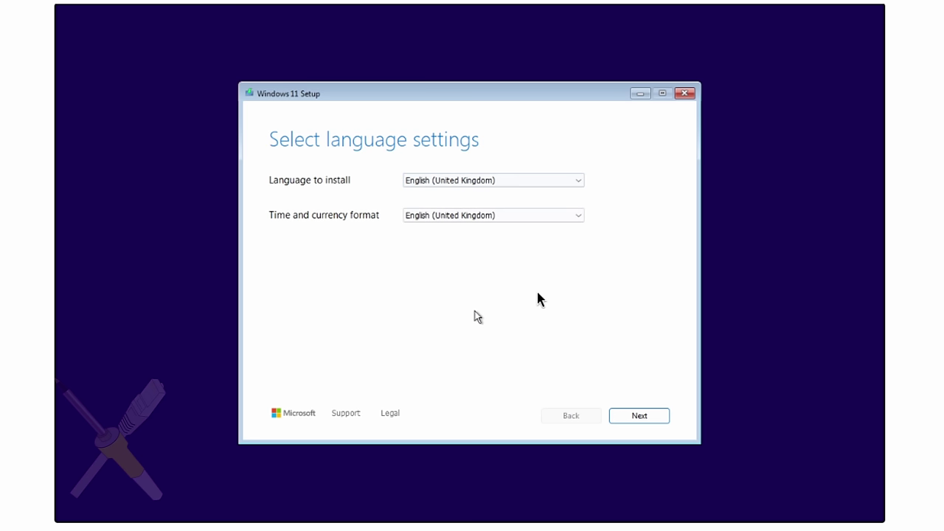
Accept English (United Kingdom) as the Windows 11 Setup language and format, and set the keyboard layout to German.
left_click(647, 417)
left_click(537, 183)
type("ger")
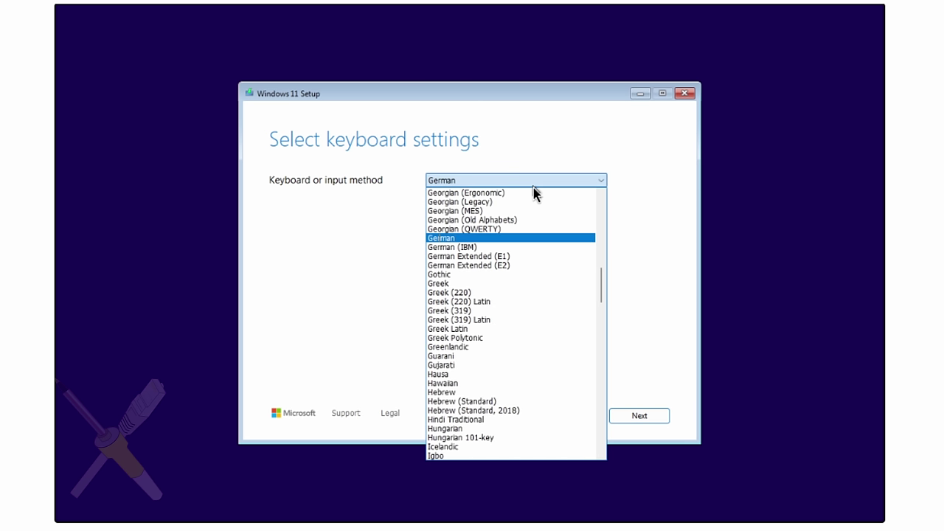
left_click(533, 184)
left_click(635, 415)
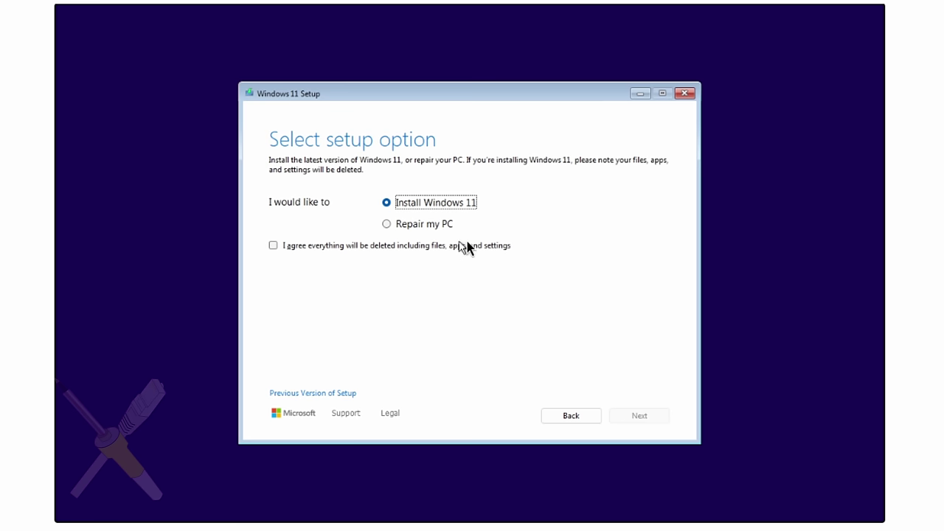
Choose to install Windows 11 Pro without a product key, agreeing to the deletion of all files, apps and settings.
left_click(487, 246)
left_click(646, 421)
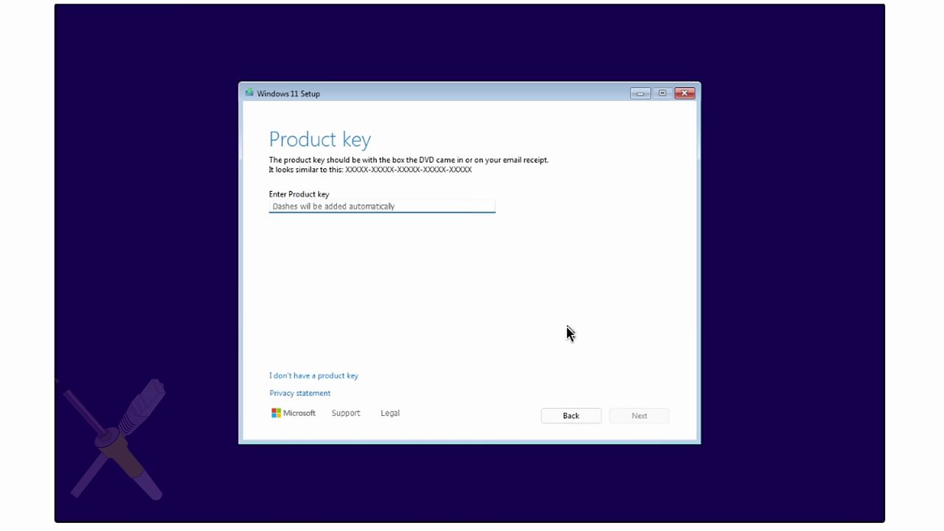
left_click(340, 376)
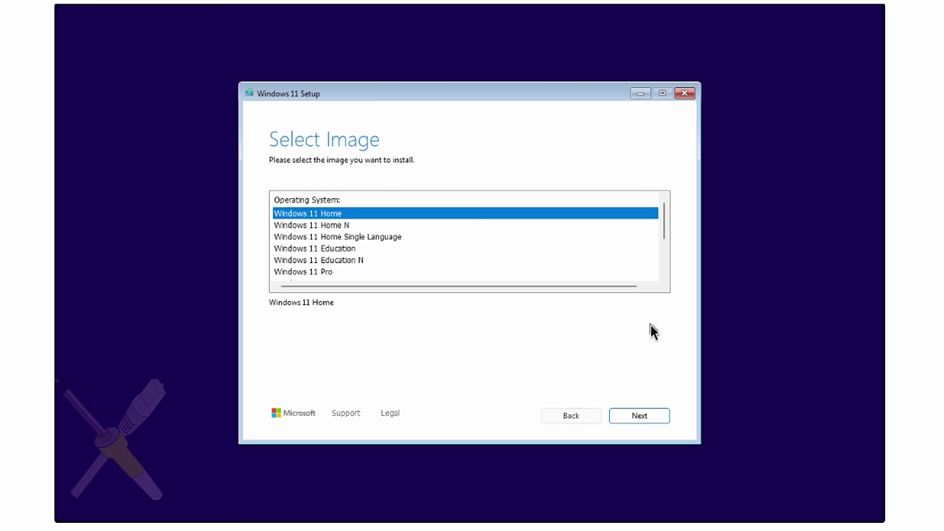
left_click(476, 272)
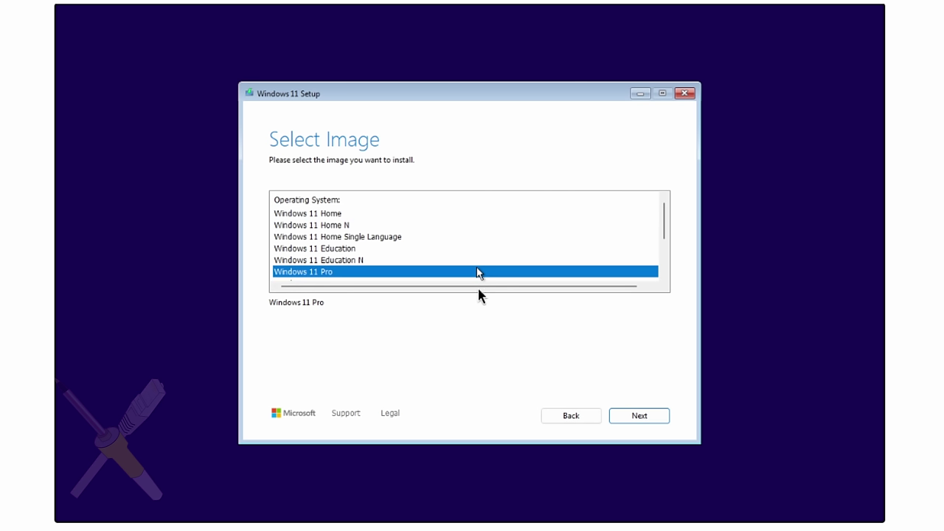
left_click(638, 416)
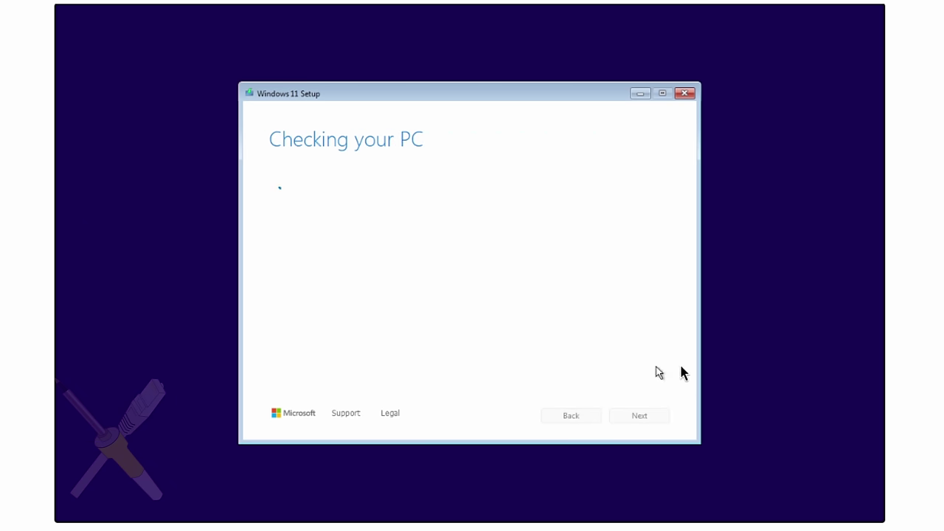